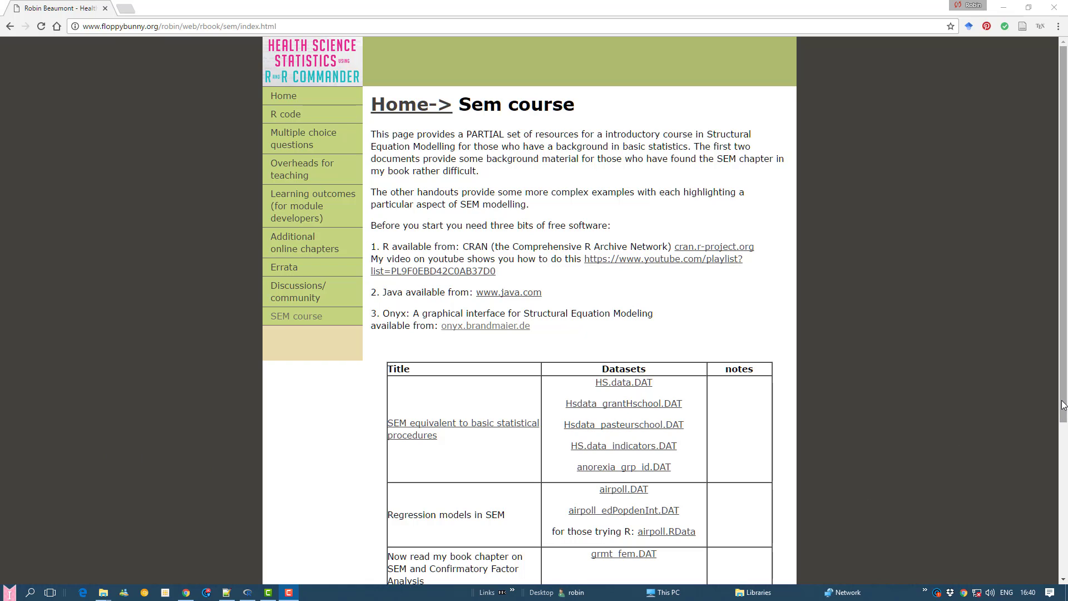
Look over the SEM course page's resources, switch to Notepad++ and read the notes on confirmatory factor analysis using Onyx.
{"action": "left_click_drag", "start_coordinate": [1064, 405], "coordinate": [1066, 451]}
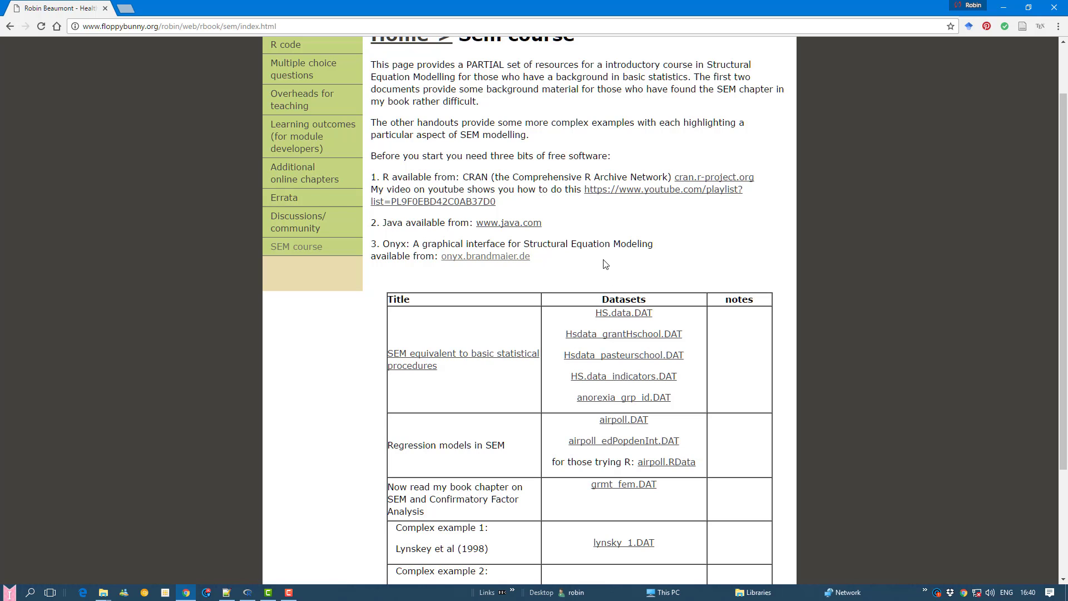
{"action": "key", "text": "alt+Tab"}
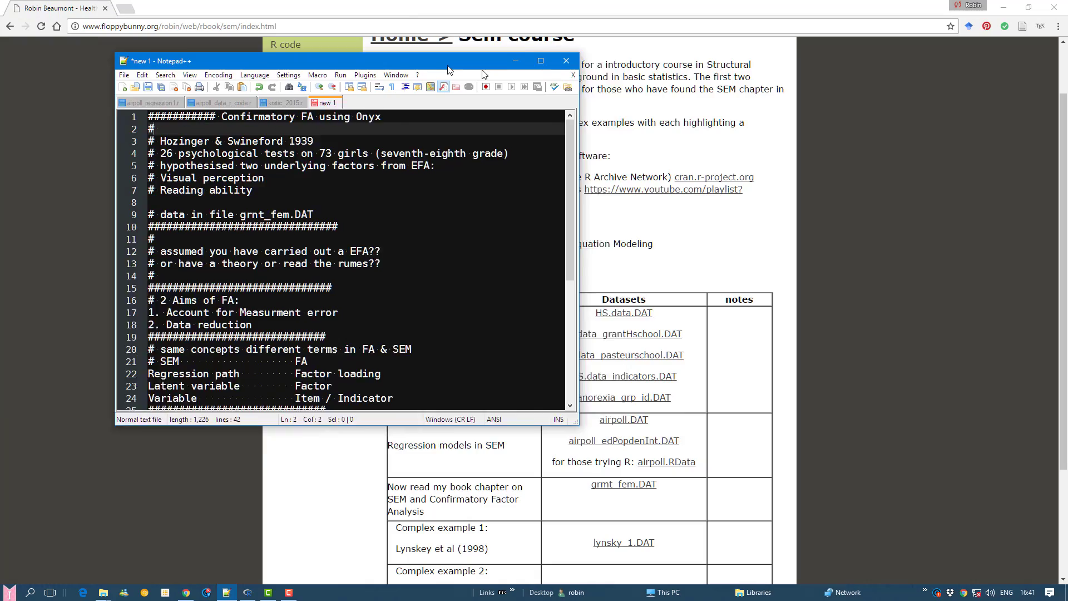
{"action": "left_click_drag", "start_coordinate": [555, 93], "coordinate": [625, 52]}
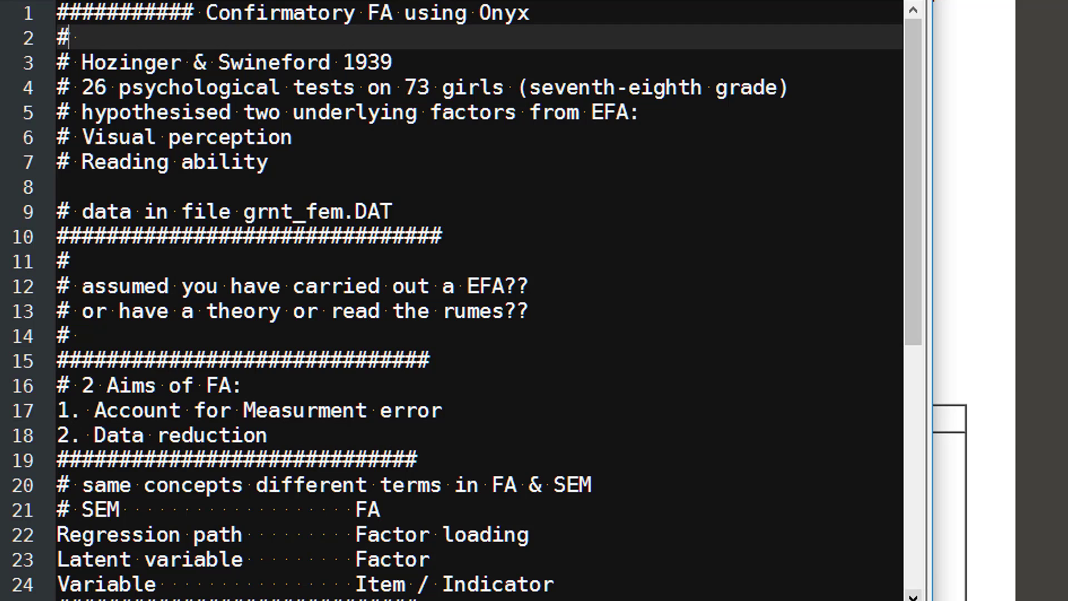
{"action": "left_click", "coordinate": [913, 595]}
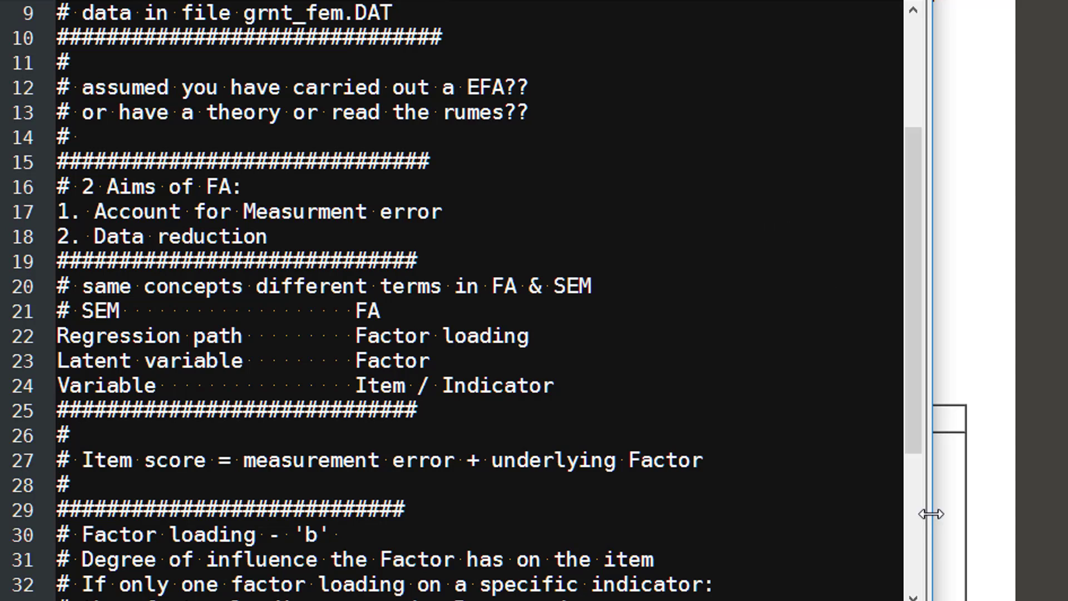
{"action": "left_click", "coordinate": [914, 595]}
{"action": "left_click", "coordinate": [914, 595]}
{"action": "left_click", "coordinate": [914, 595]}
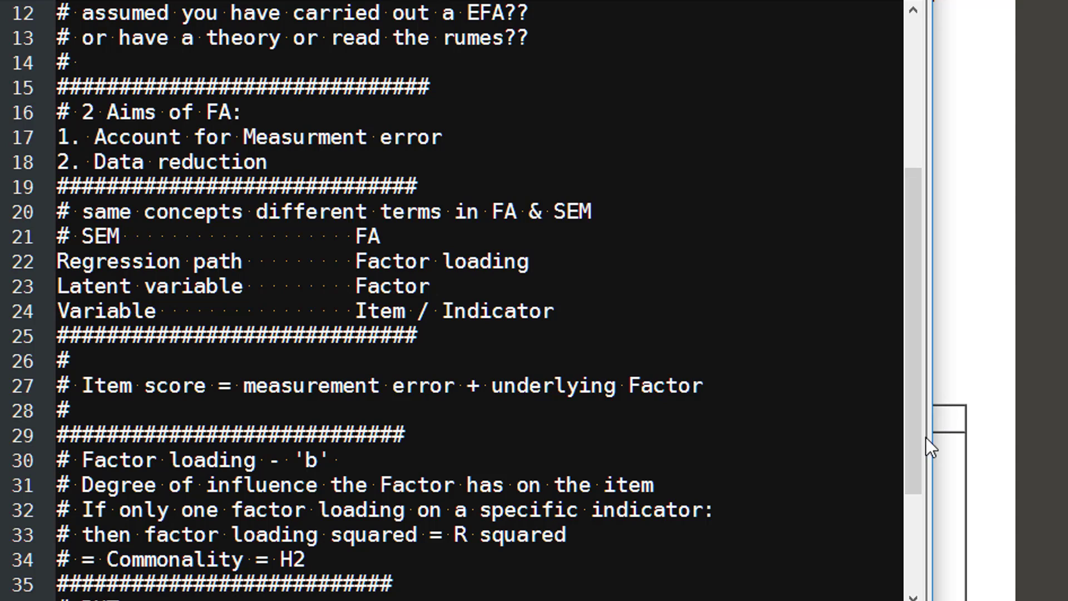
{"action": "left_click_drag", "start_coordinate": [918, 442], "coordinate": [920, 482]}
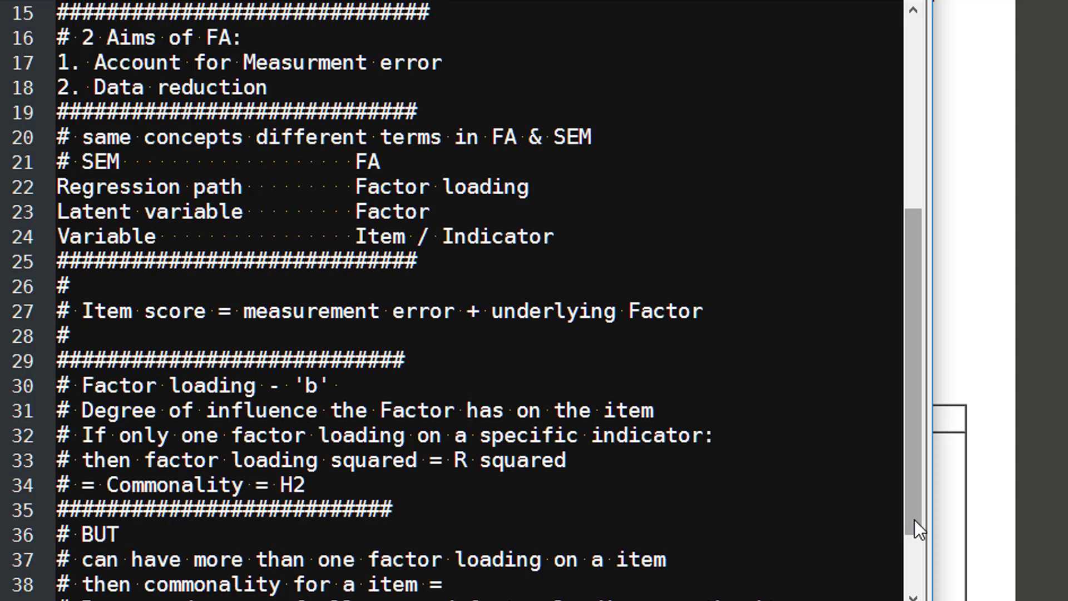
{"action": "left_click_drag", "start_coordinate": [914, 520], "coordinate": [919, 575]}
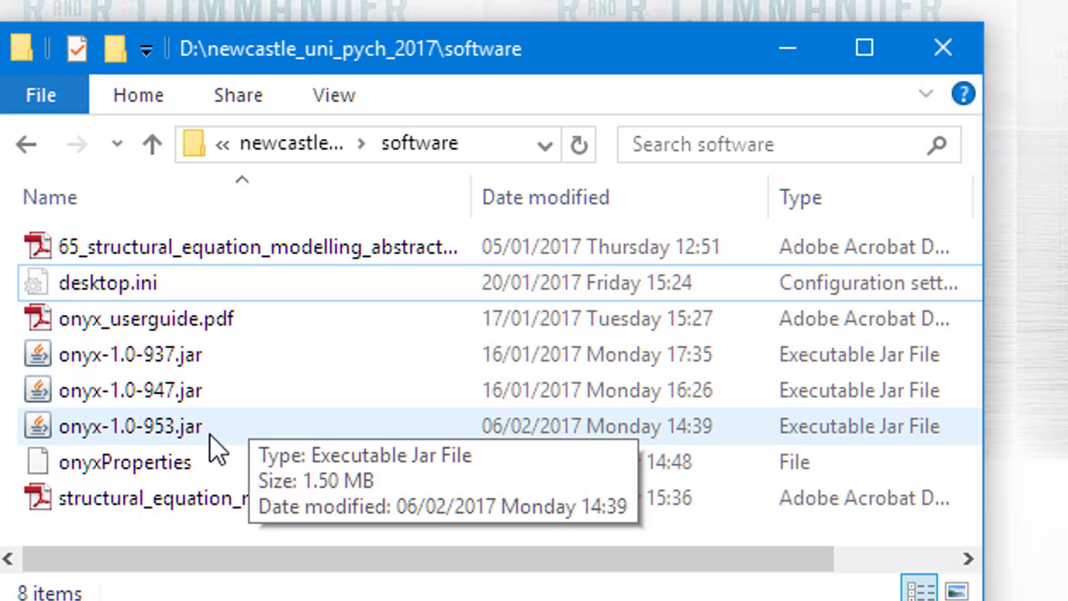
Launch Onyx from onyx-1.0-953.jar in the software folder and load the dataset grnt_fem.dat into its workspace.
{"action": "left_click", "coordinate": [142, 422]}
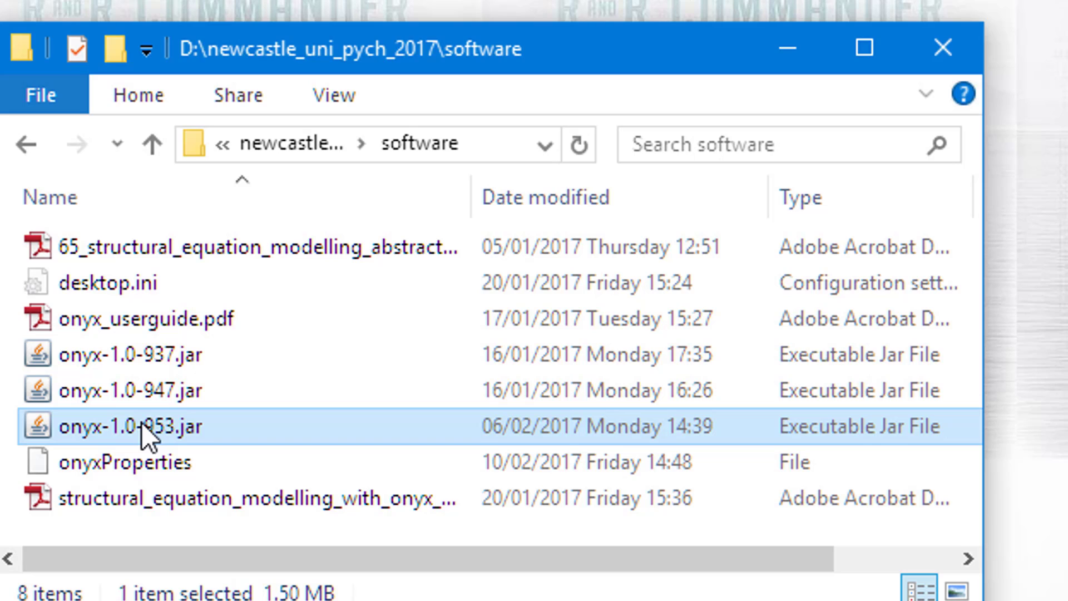
{"action": "double_click", "coordinate": [141, 421]}
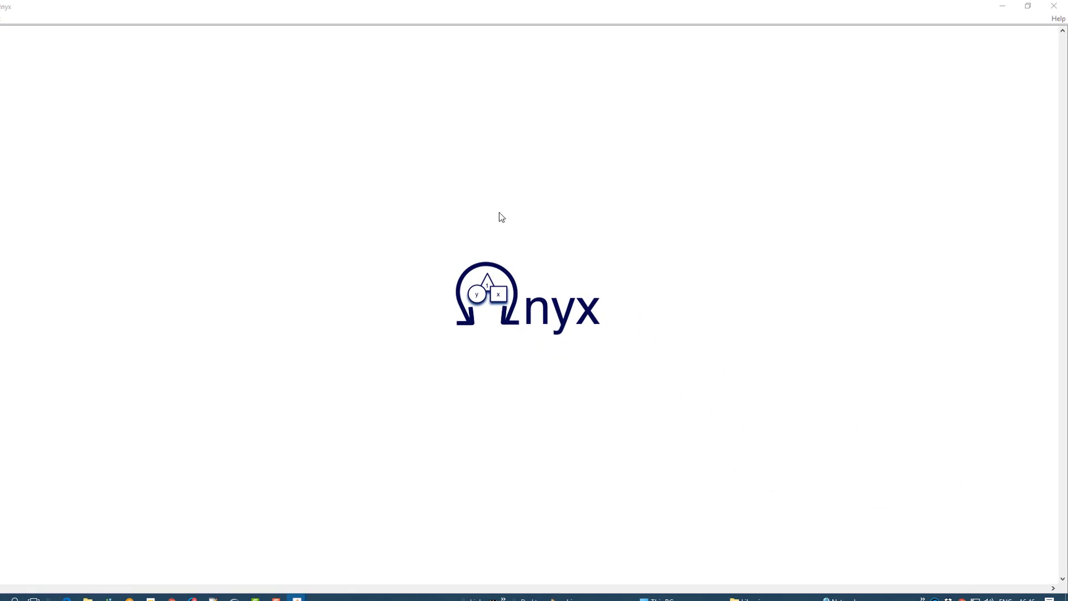
{"action": "left_click", "coordinate": [586, 362]}
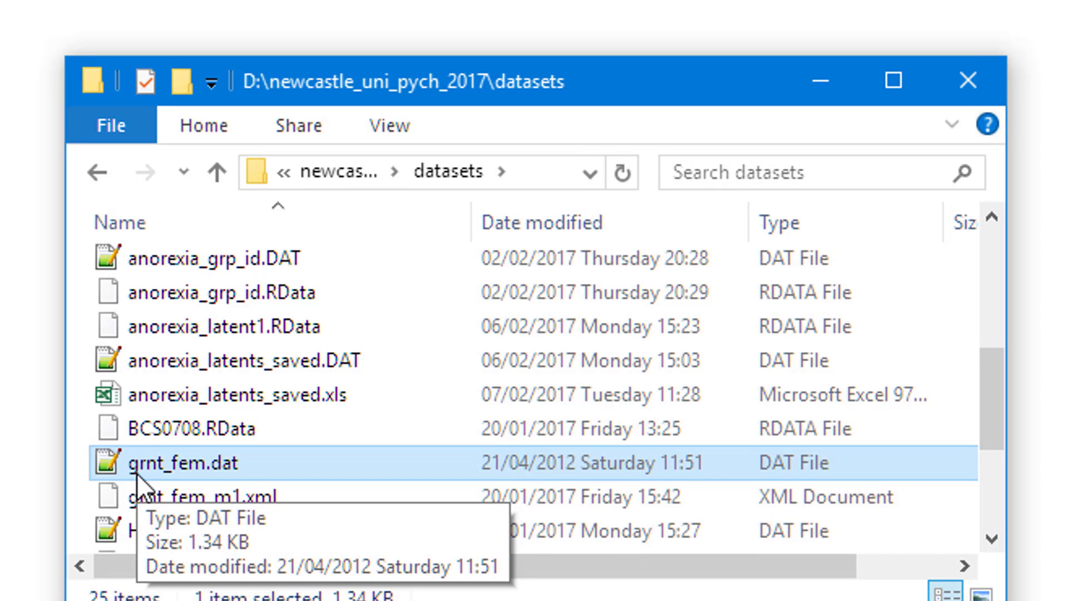
{"action": "left_click_drag", "start_coordinate": [136, 472], "coordinate": [905, 409]}
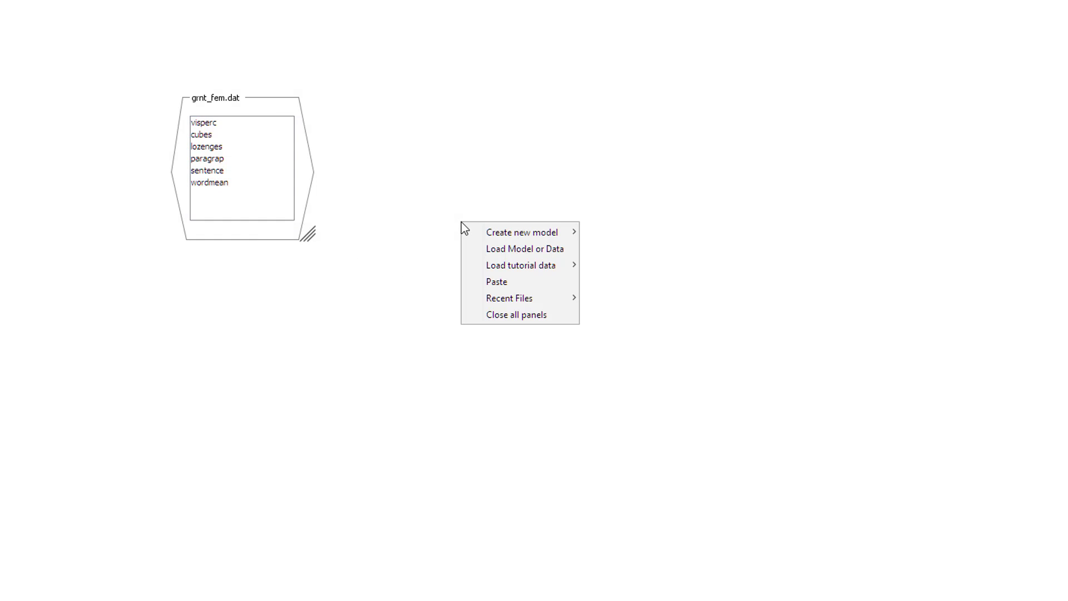
Create an empty model, move it beside the grnt_fem.dat dataset and enlarge it to nearly the full workspace height.
{"action": "mouse_move", "coordinate": [494, 233]}
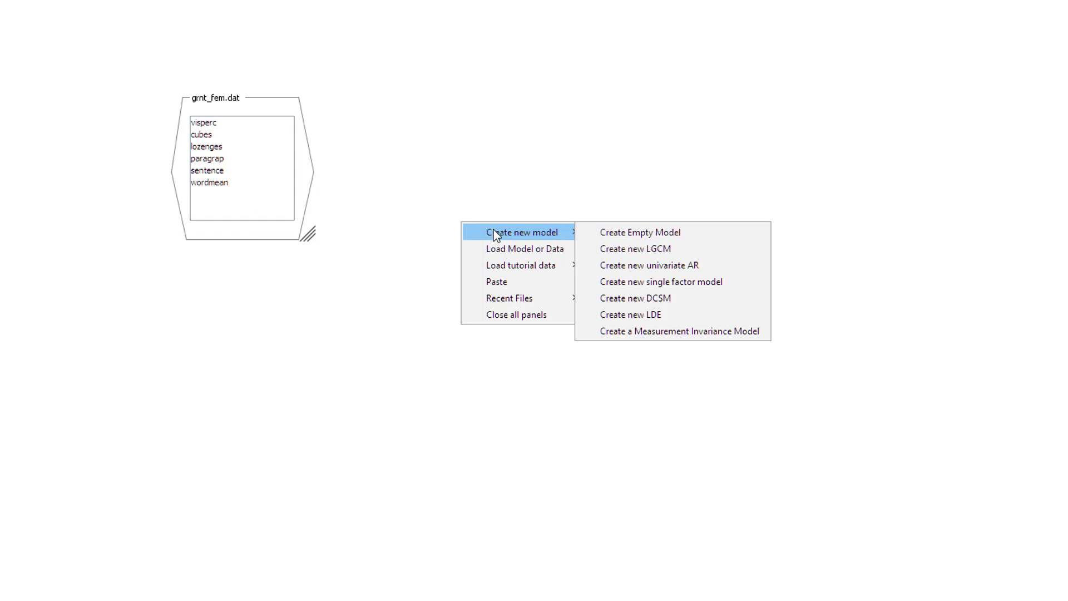
{"action": "left_click", "coordinate": [598, 232]}
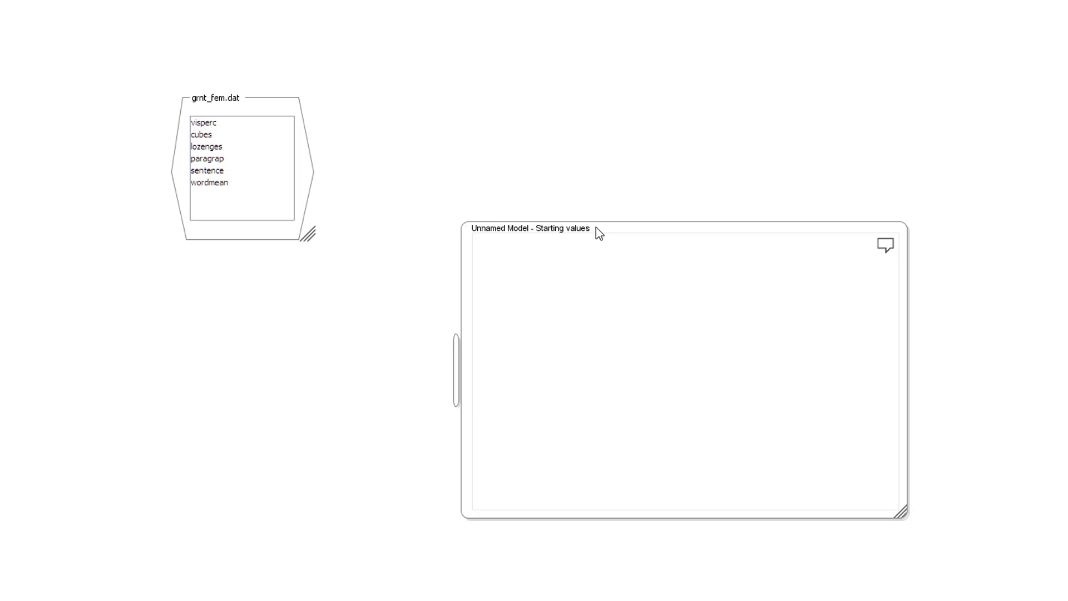
{"action": "left_click_drag", "start_coordinate": [601, 234], "coordinate": [531, 26]}
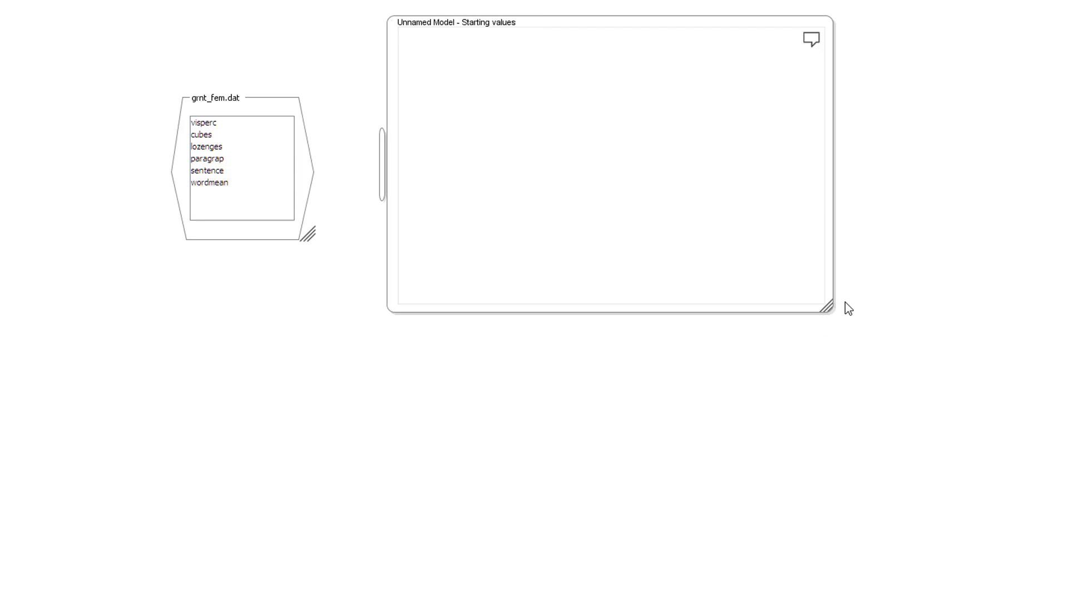
{"action": "left_click_drag", "start_coordinate": [827, 306], "coordinate": [946, 600]}
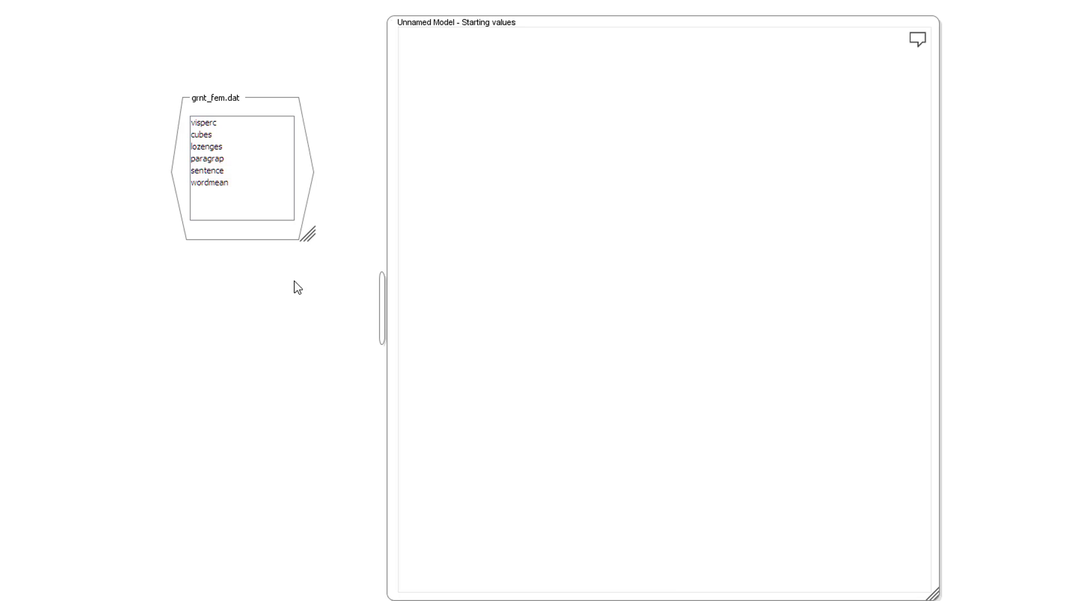
Add all six dataset variables, from visperc to wordmean, to the empty model as observed variables.
{"action": "left_click", "coordinate": [211, 122]}
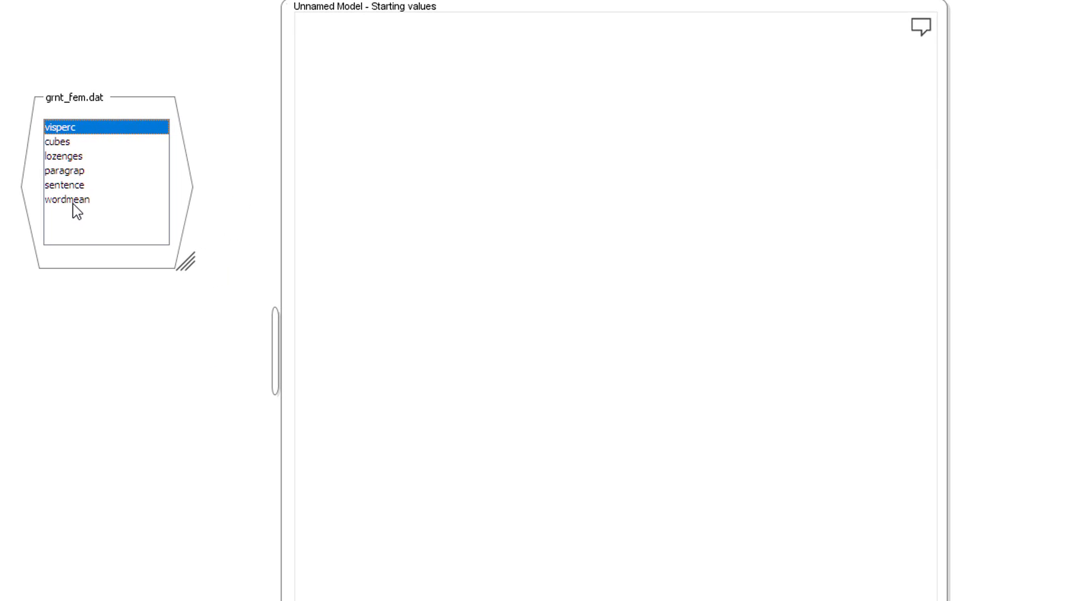
{"action": "left_click", "coordinate": [76, 201]}
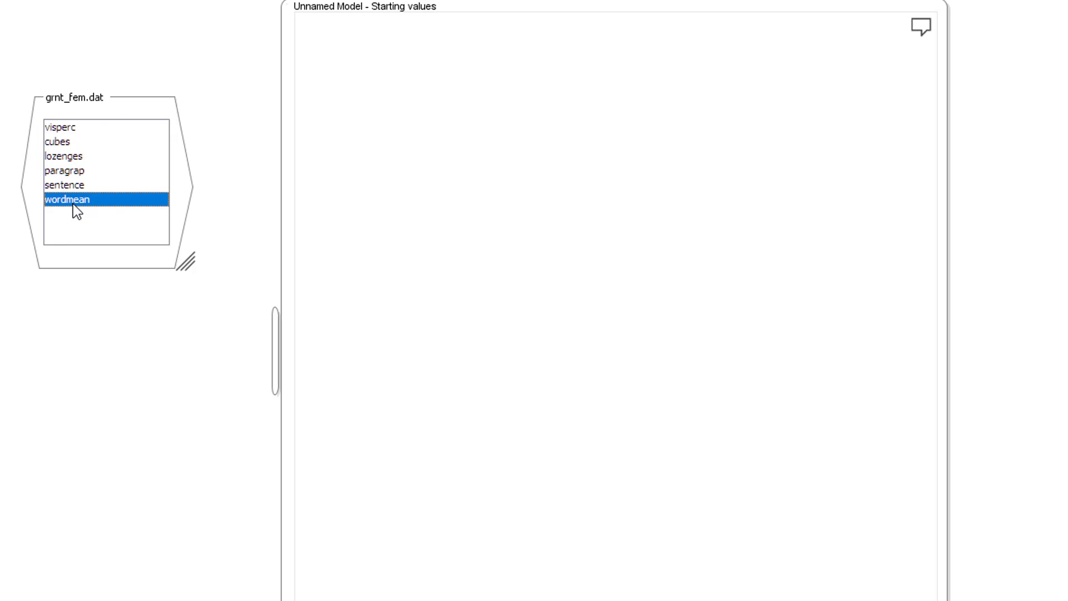
{"action": "left_click", "coordinate": [60, 128]}
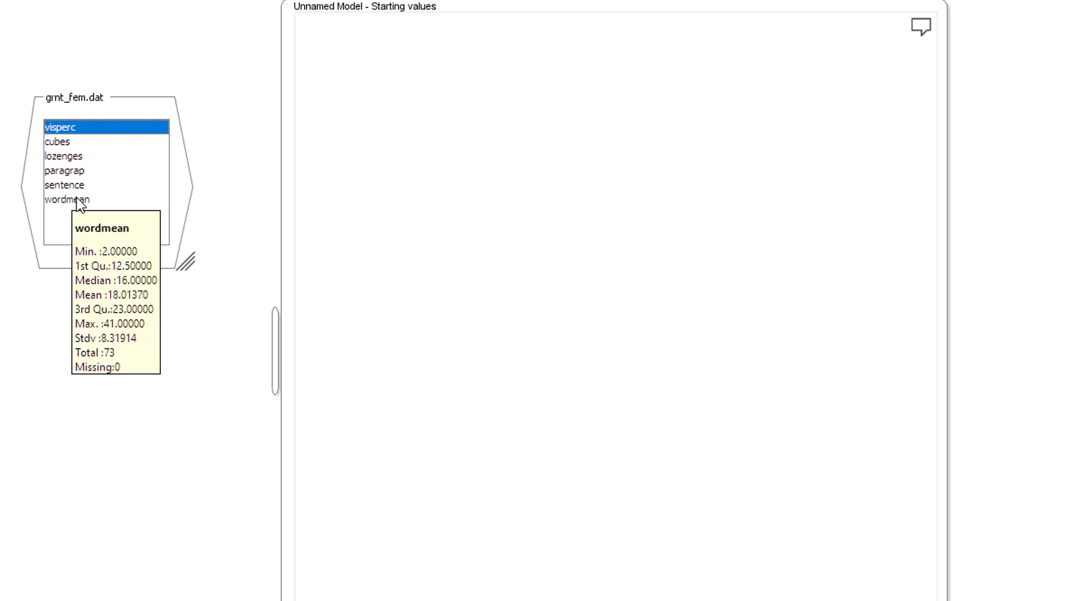
{"action": "mouse_move", "coordinate": [75, 191]}
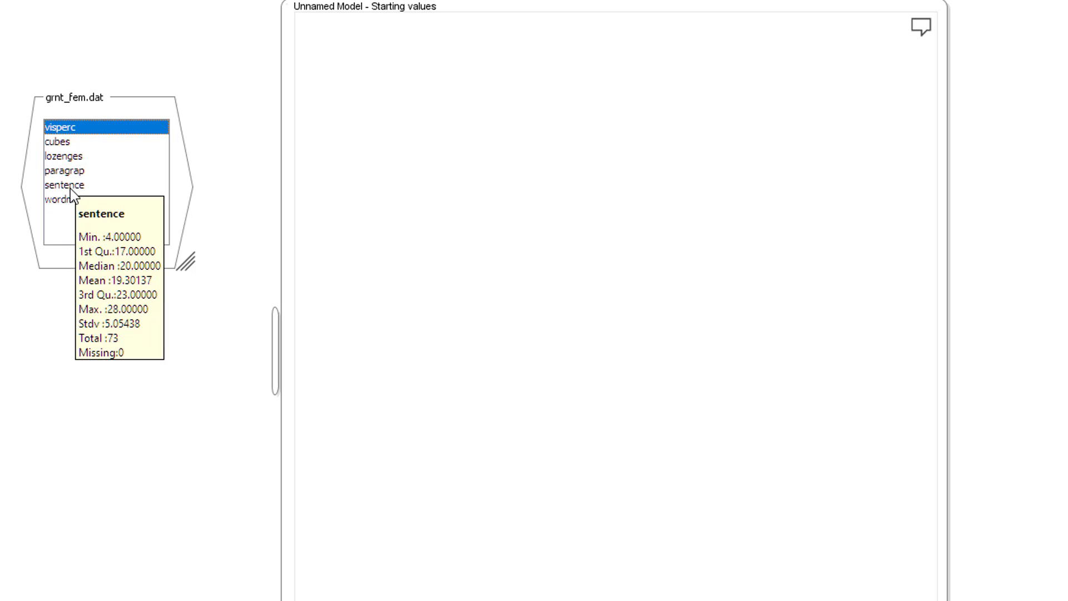
{"action": "mouse_move", "coordinate": [76, 172]}
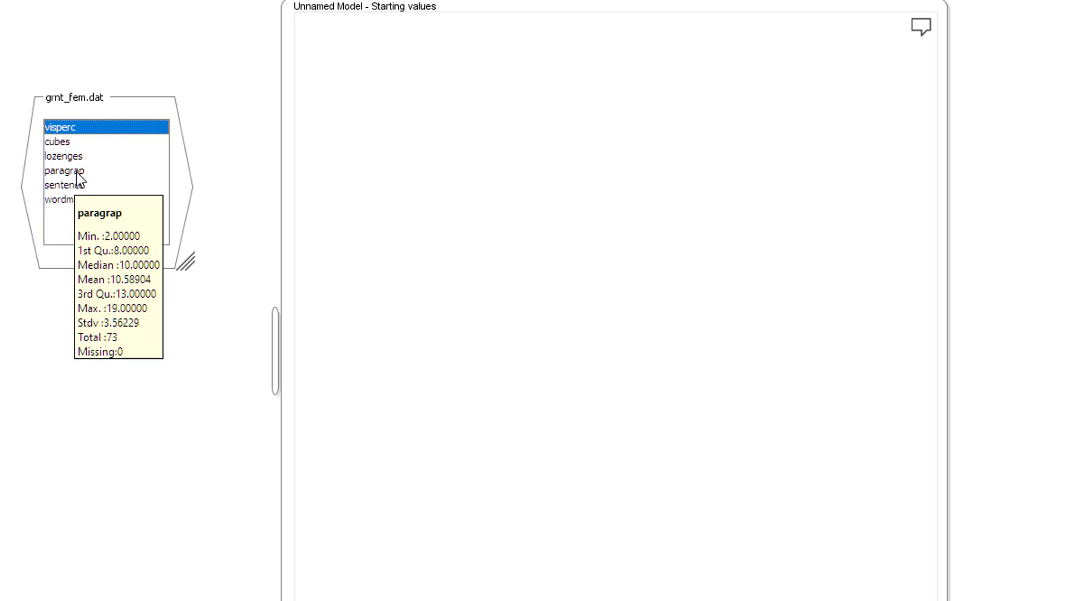
{"action": "left_click", "coordinate": [58, 201], "text": "shift"}
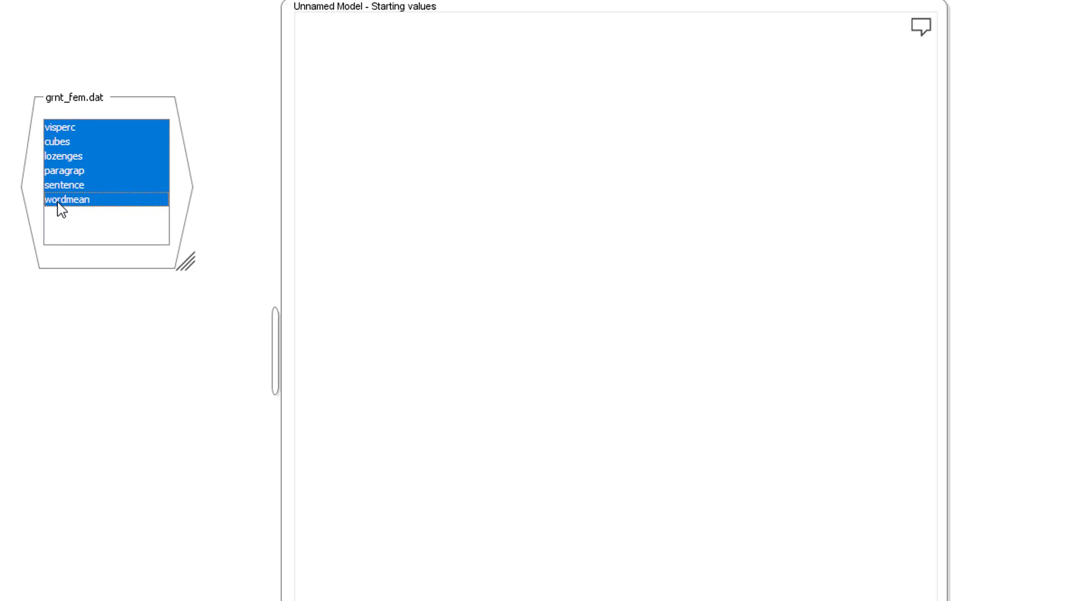
{"action": "left_click_drag", "start_coordinate": [57, 202], "coordinate": [405, 196]}
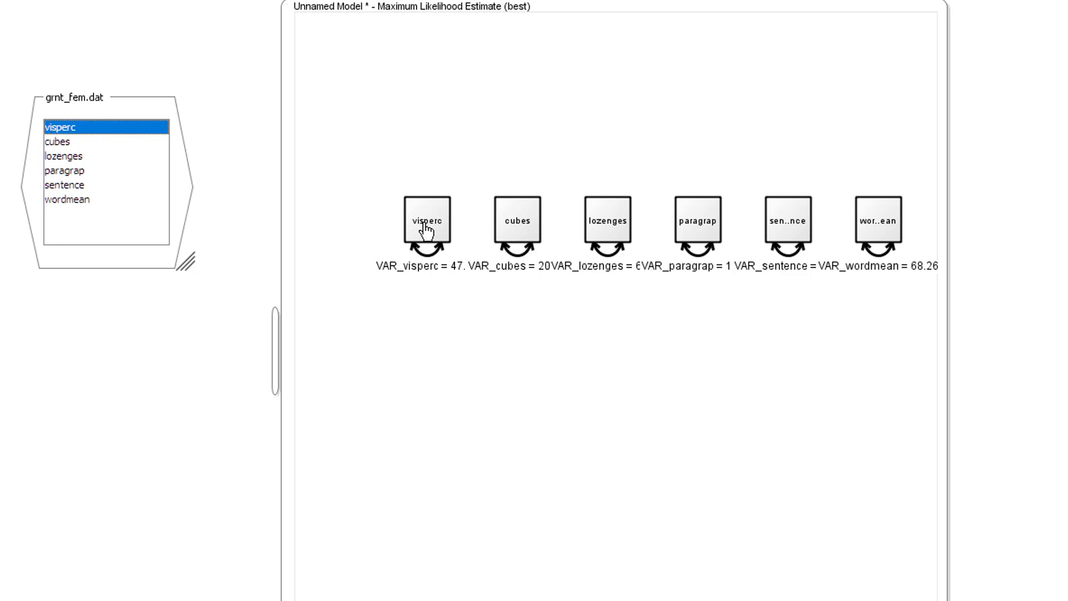
Arrange the observed variables in a vertical column along the model's left side, in order visperc, cubes, lozenges, paragrap, sentence, wordmean.
{"action": "left_click_drag", "start_coordinate": [426, 228], "coordinate": [373, 71]}
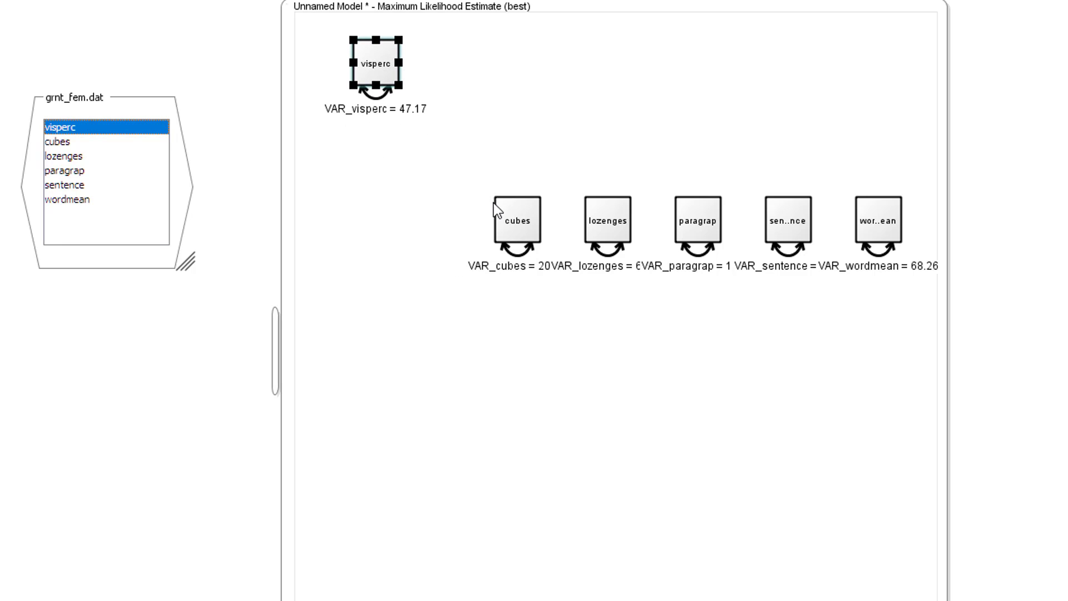
{"action": "left_click_drag", "start_coordinate": [515, 230], "coordinate": [389, 212]}
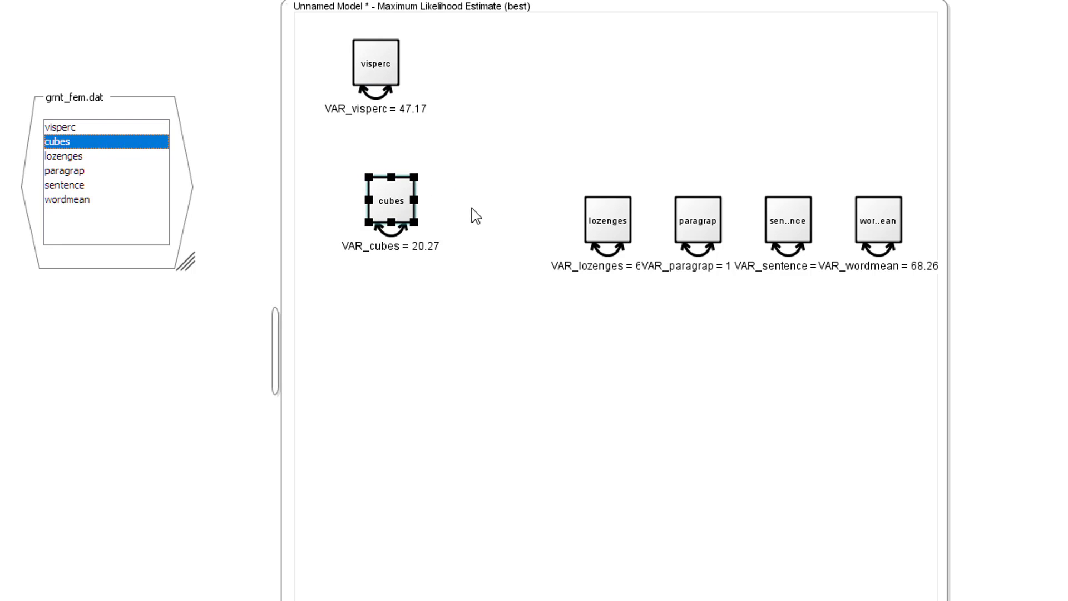
{"action": "left_click_drag", "start_coordinate": [604, 228], "coordinate": [394, 326]}
{"action": "left_click_drag", "start_coordinate": [698, 226], "coordinate": [411, 415]}
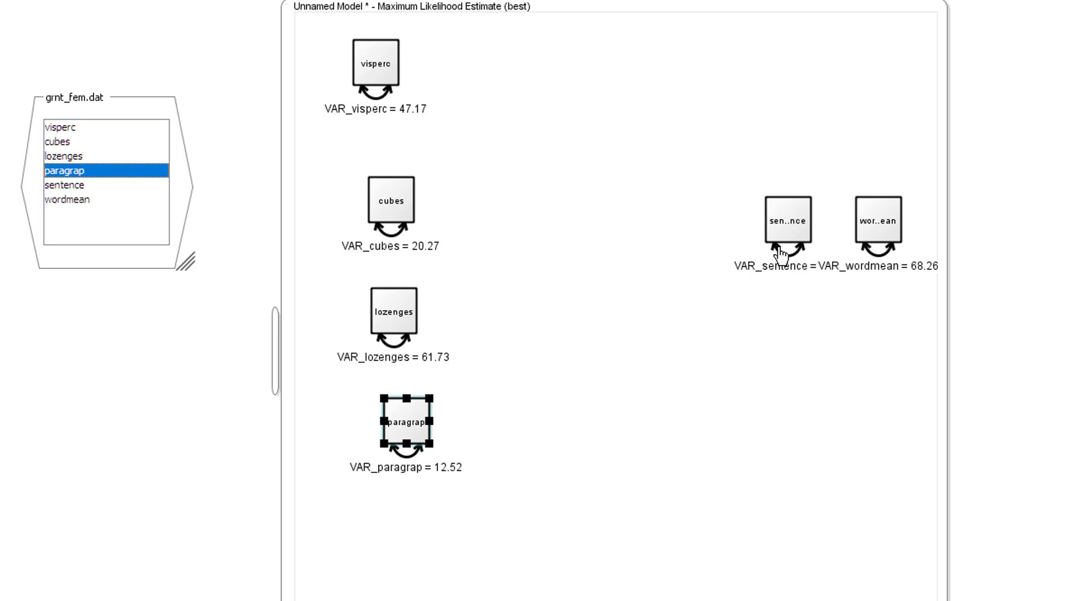
{"action": "left_click_drag", "start_coordinate": [780, 254], "coordinate": [402, 540]}
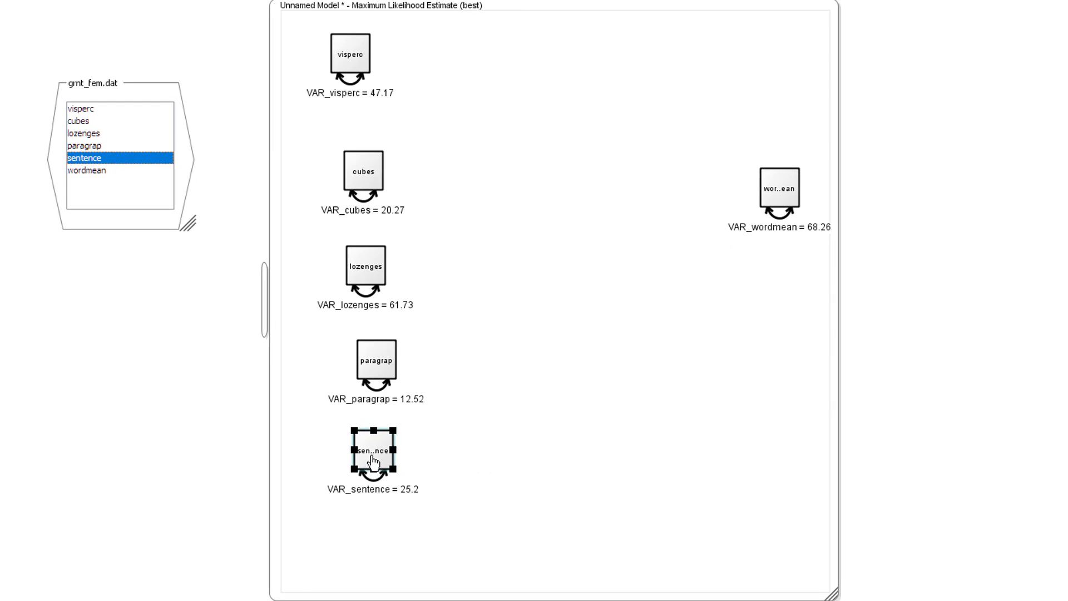
{"action": "left_click_drag", "start_coordinate": [372, 462], "coordinate": [373, 468]}
{"action": "left_click", "coordinate": [791, 206]}
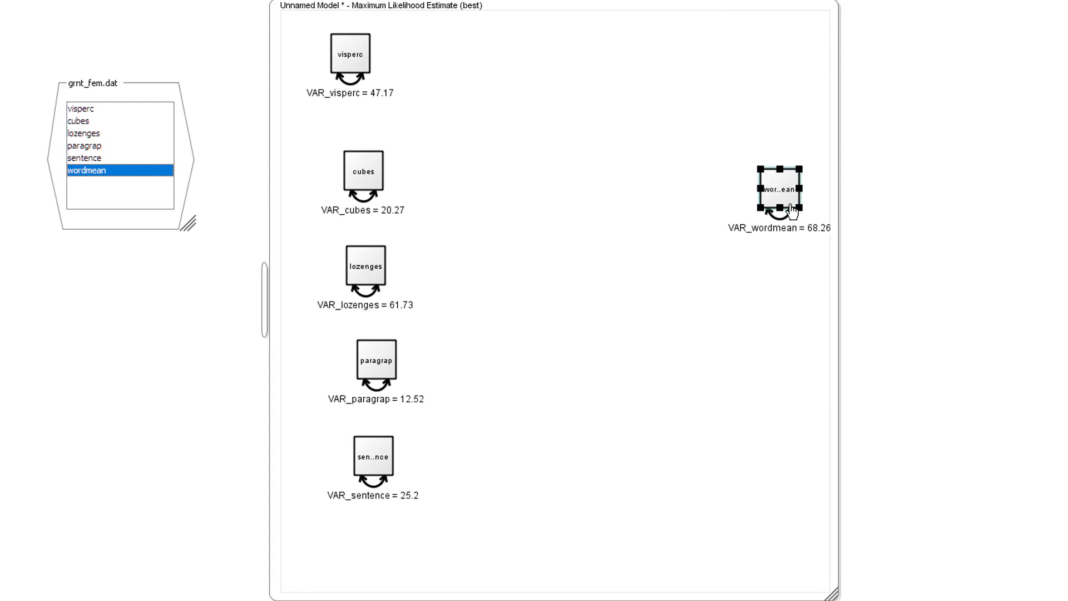
{"action": "left_click_drag", "start_coordinate": [792, 211], "coordinate": [393, 558]}
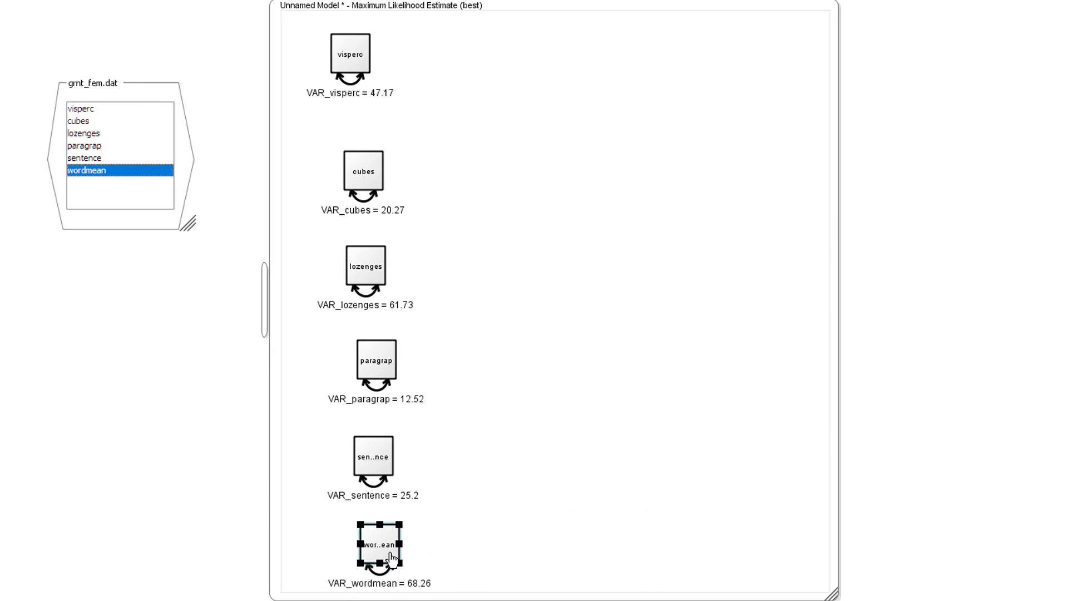
{"action": "left_click", "coordinate": [631, 309]}
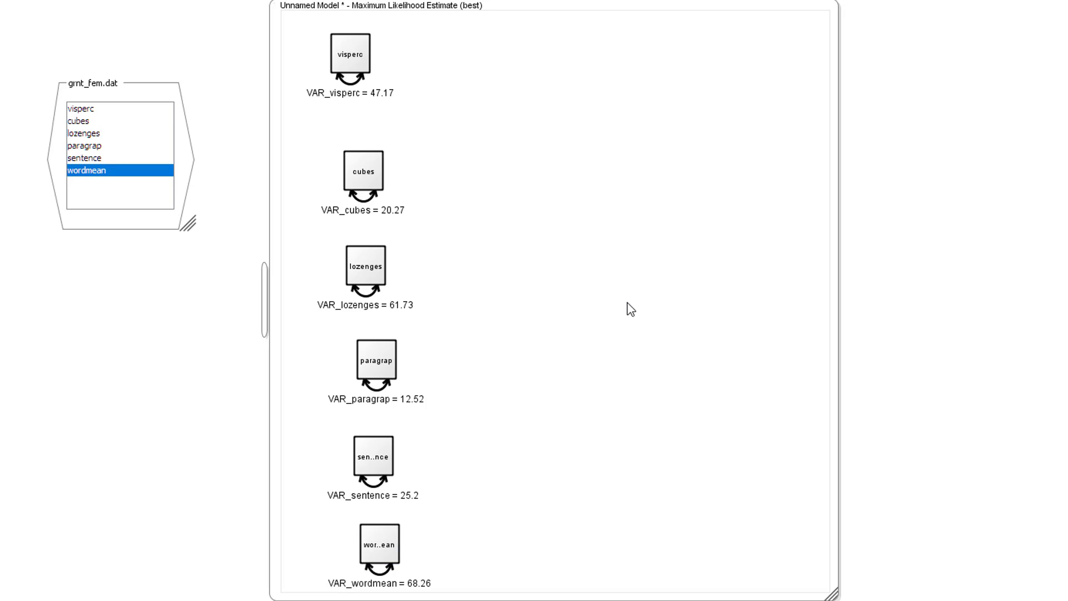
Create a latent variable to the right of the observed variables, name it visual and enlarge its ellipse.
{"action": "right_click", "coordinate": [631, 309]}
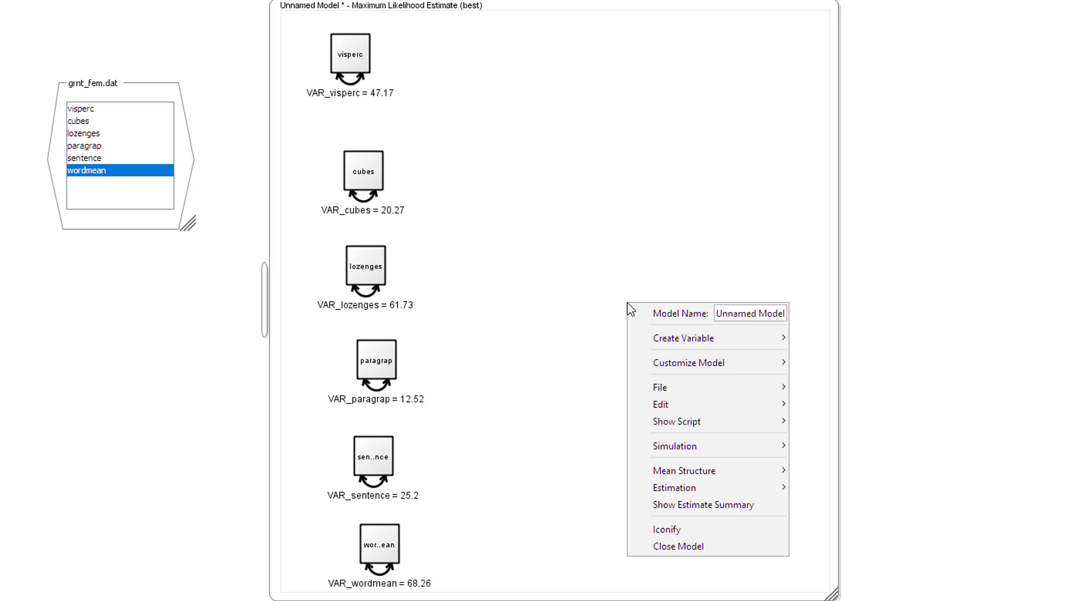
{"action": "mouse_move", "coordinate": [680, 342]}
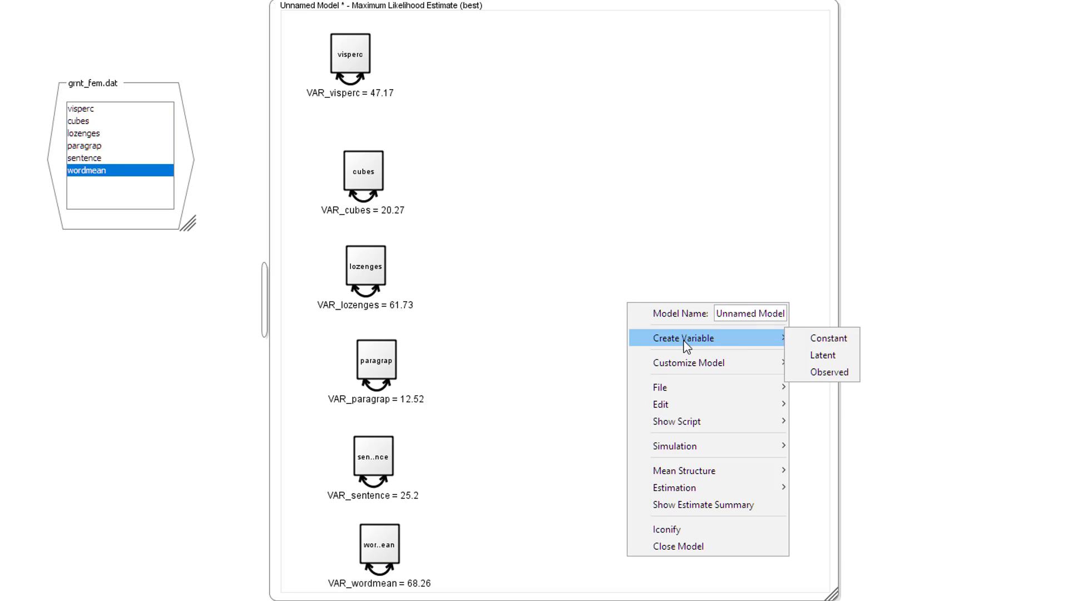
{"action": "left_click", "coordinate": [810, 351]}
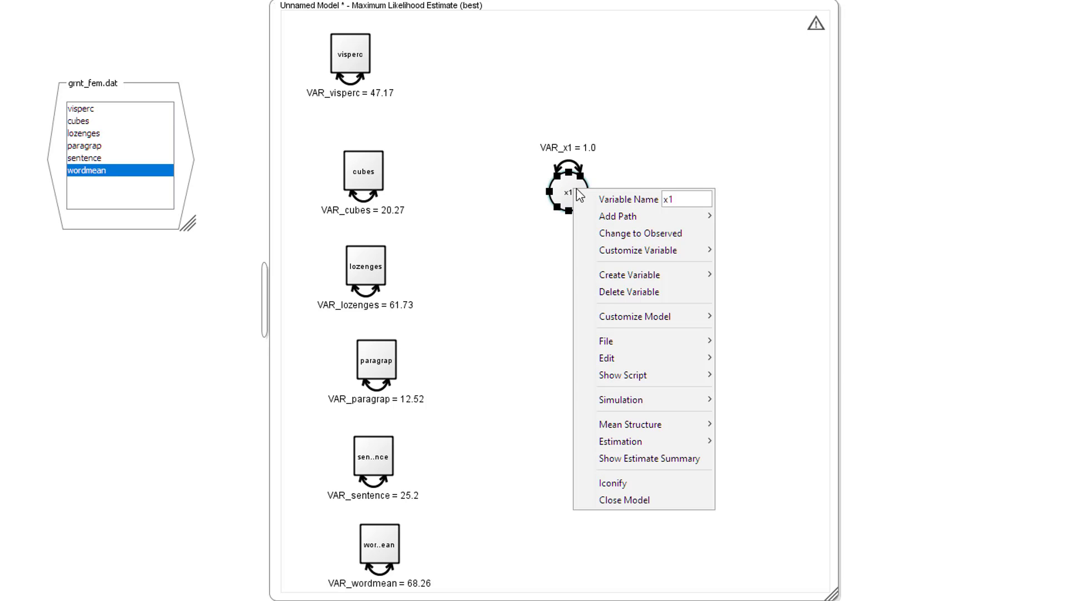
{"action": "left_click", "coordinate": [677, 201]}
{"action": "left_click_drag", "start_coordinate": [678, 201], "coordinate": [651, 191]}
{"action": "type", "text": "visual"}
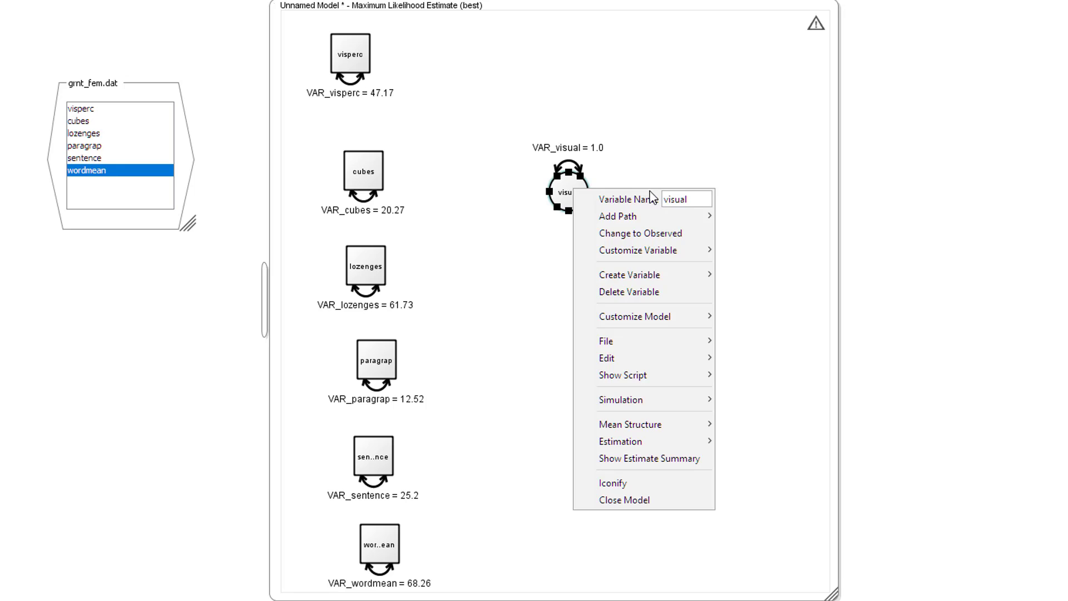
{"action": "left_click", "coordinate": [746, 167]}
{"action": "mouse_move", "coordinate": [580, 210]}
{"action": "left_mouse_down"}
{"action": "mouse_move", "coordinate": [612, 228]}
{"action": "mouse_move", "coordinate": [597, 218]}
{"action": "left_mouse_up"}
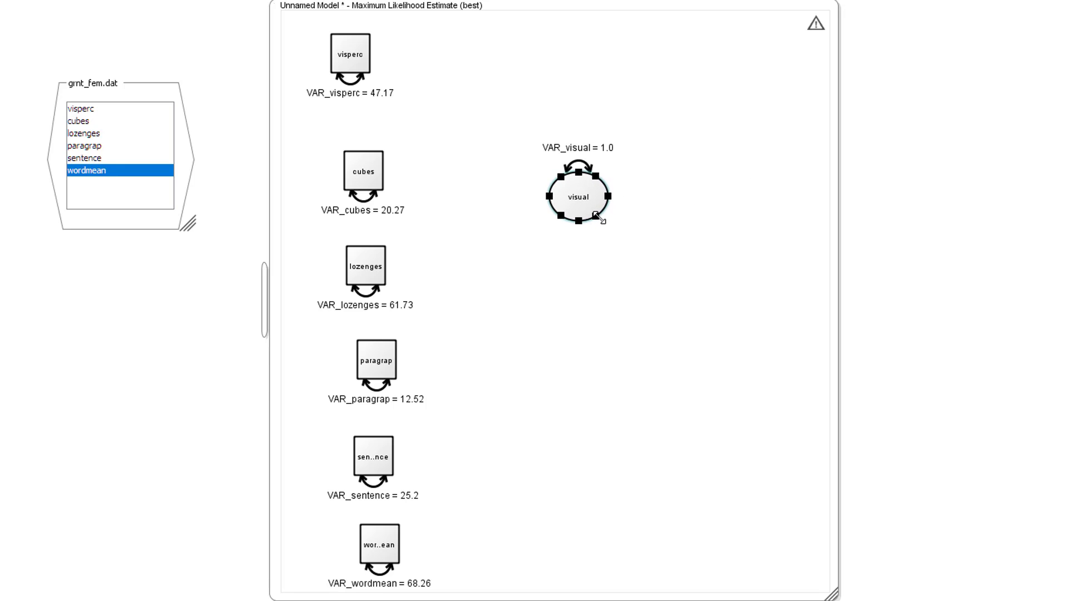
Create a second latent variable below visual and name it reading.
{"action": "right_click", "coordinate": [587, 312]}
{"action": "mouse_move", "coordinate": [640, 348]}
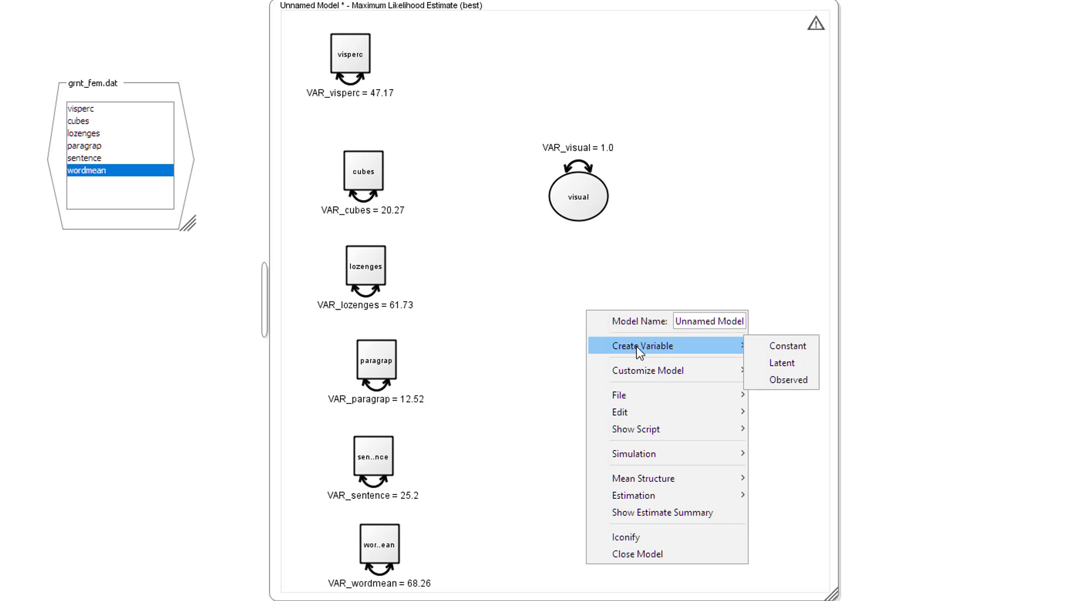
{"action": "left_click", "coordinate": [771, 363]}
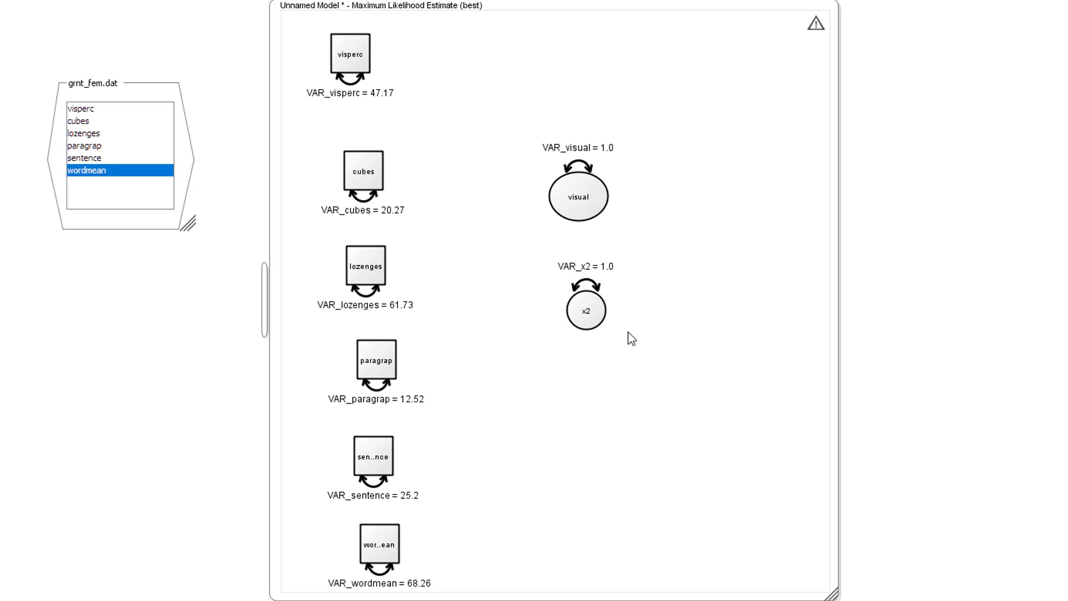
{"action": "left_click", "coordinate": [582, 314]}
{"action": "right_click", "coordinate": [581, 315]}
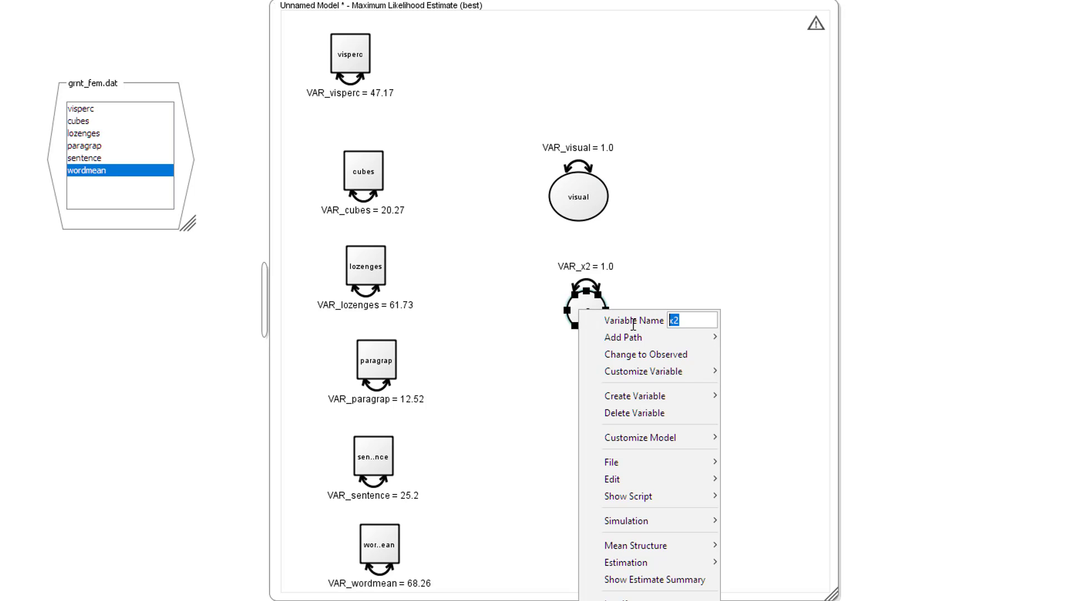
{"action": "type", "text": "reading"}
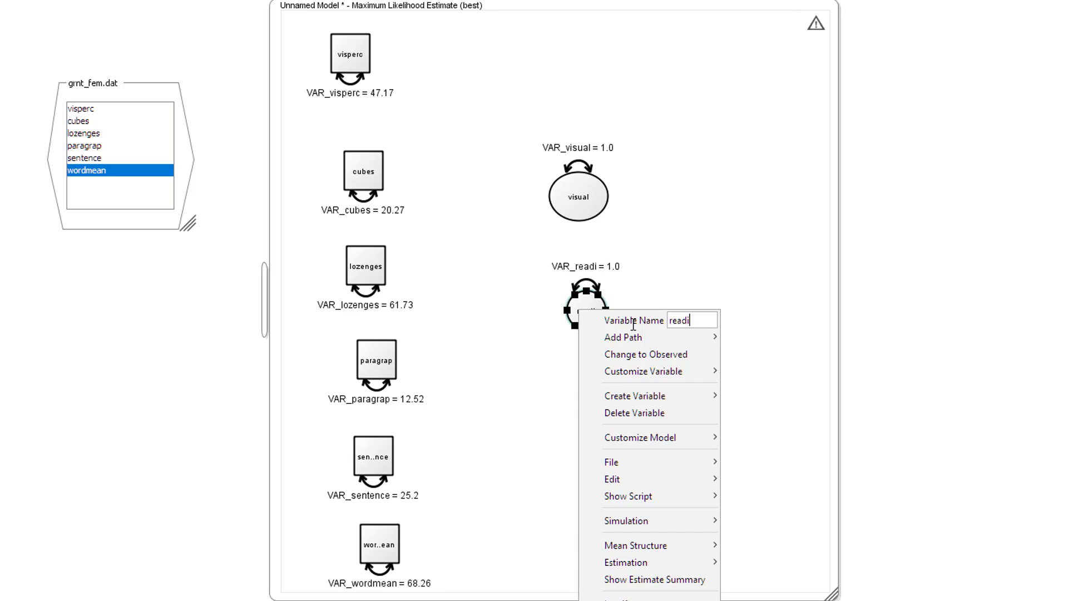
{"action": "key", "text": "Return"}
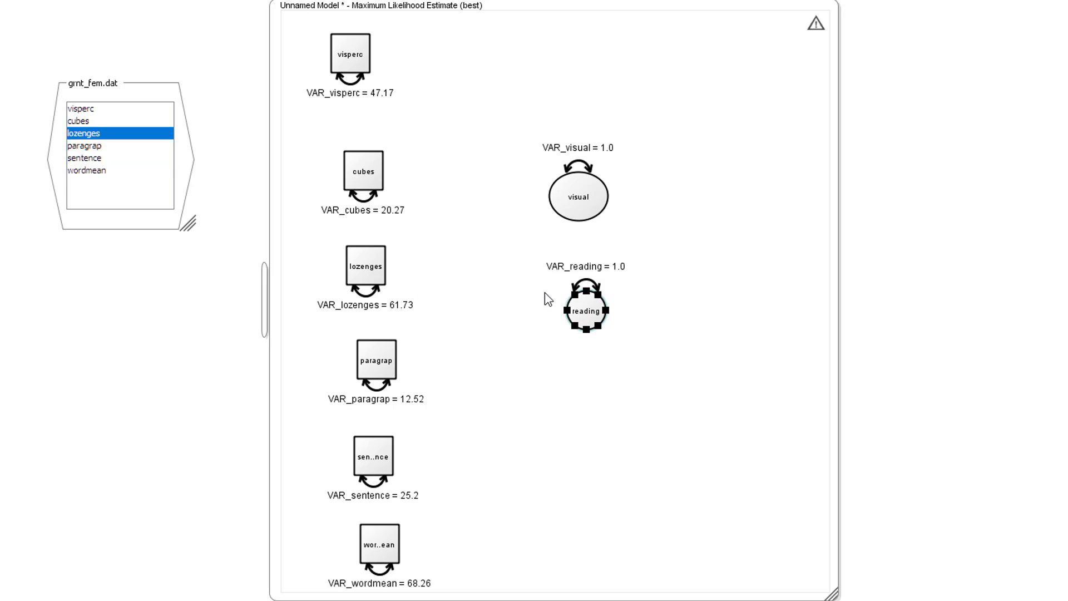
Fix the variance parameters of the reading and visual latent variables at 1.0.
{"action": "left_click", "coordinate": [590, 285]}
{"action": "right_click", "coordinate": [590, 284]}
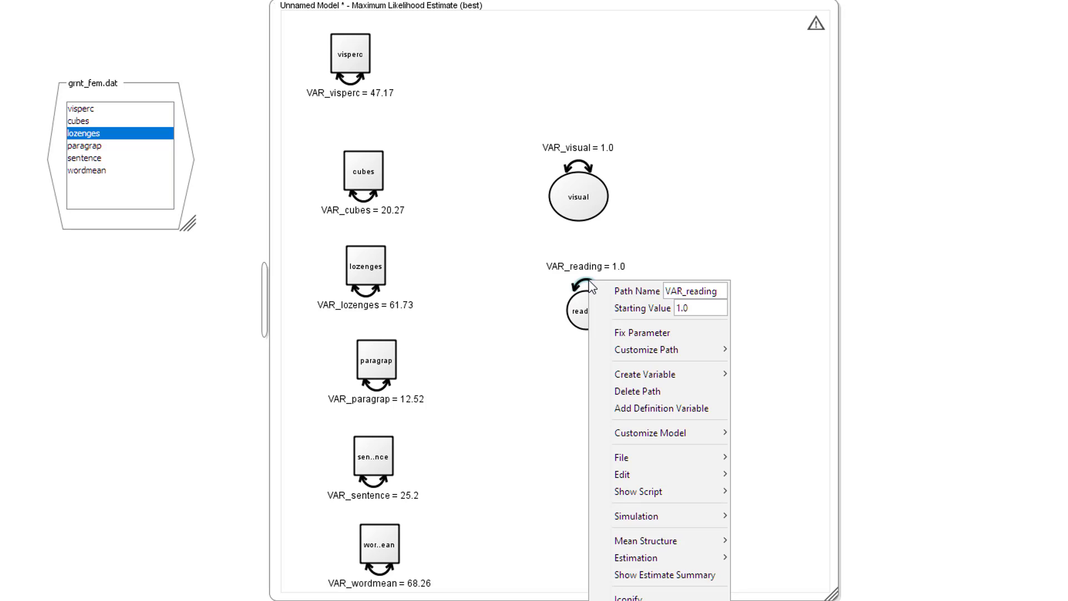
{"action": "left_click", "coordinate": [670, 334]}
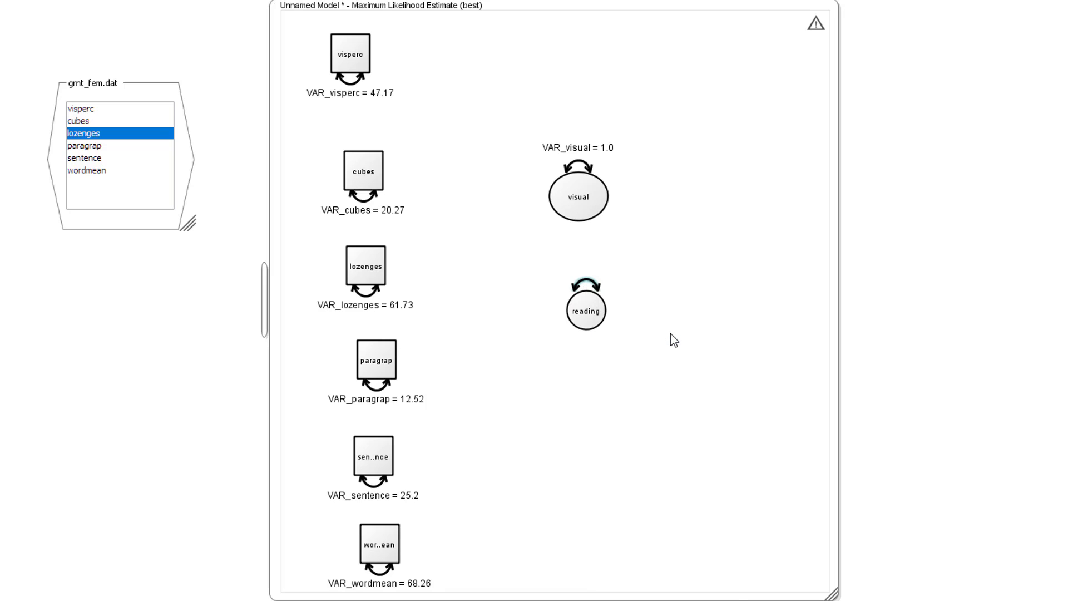
{"action": "right_click", "coordinate": [593, 284]}
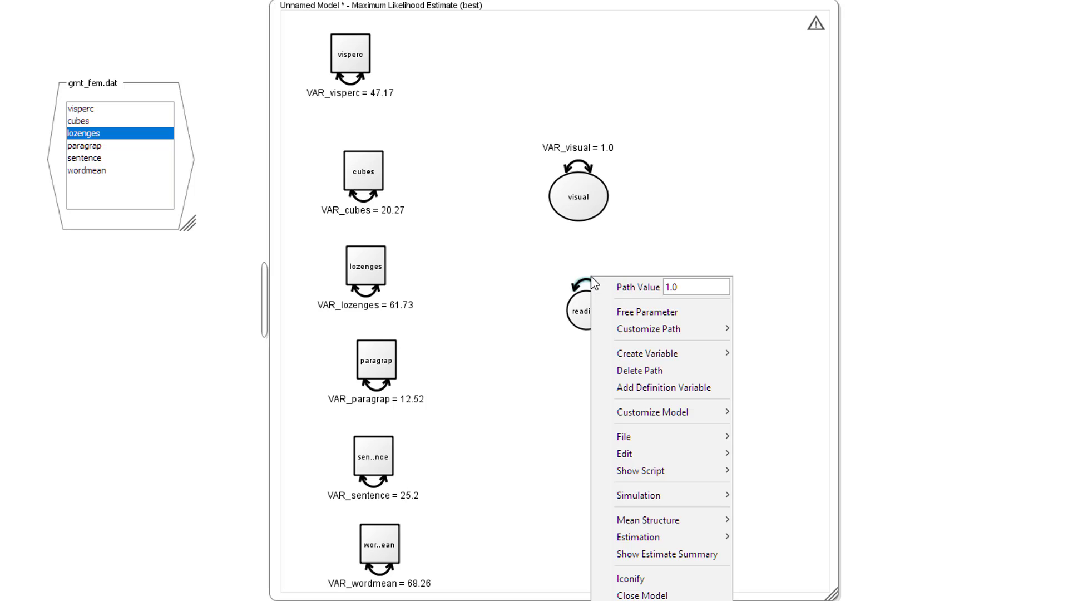
{"action": "left_click", "coordinate": [588, 258]}
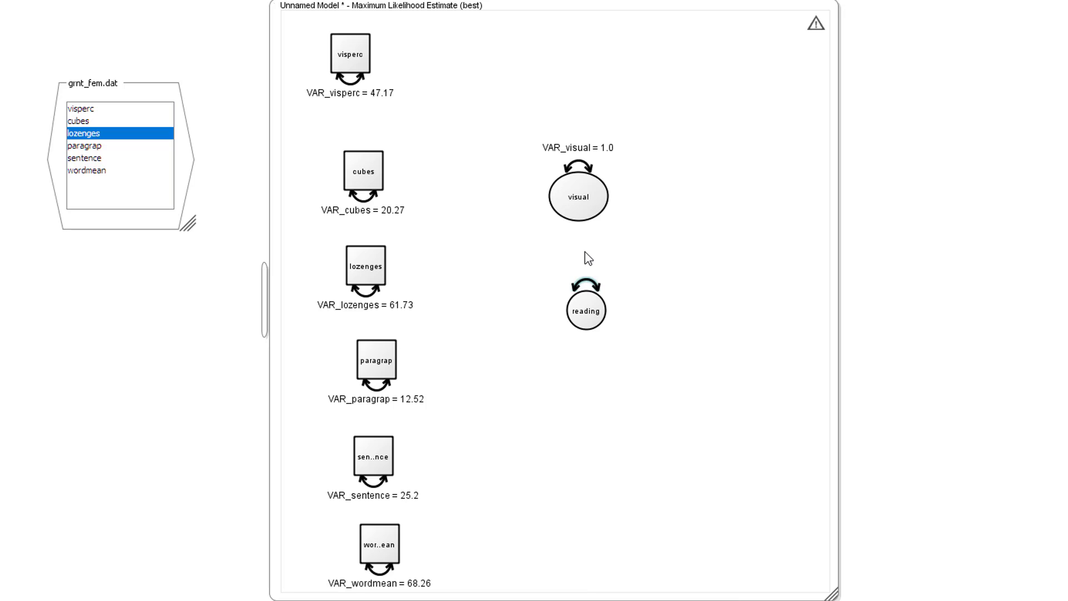
{"action": "right_click", "coordinate": [584, 164]}
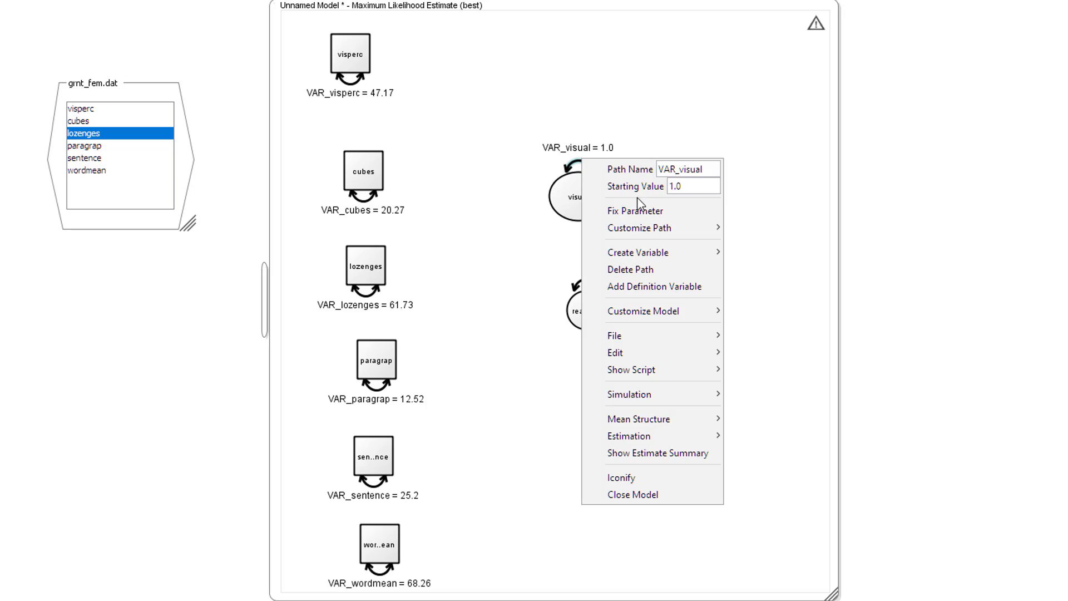
{"action": "left_click", "coordinate": [635, 212]}
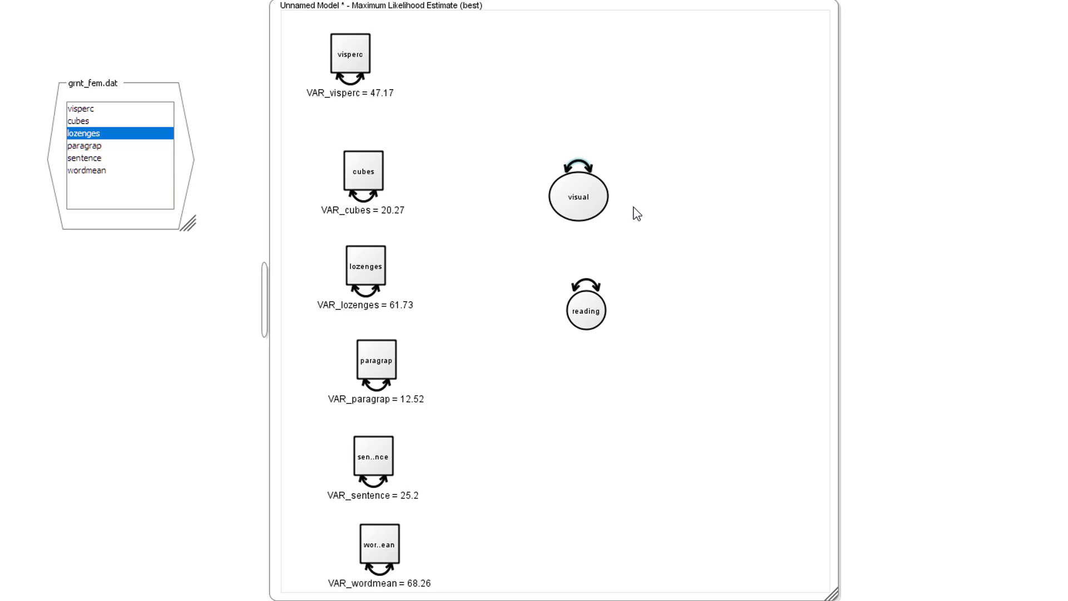
{"action": "right_click", "coordinate": [581, 165]}
{"action": "left_click", "coordinate": [511, 147]}
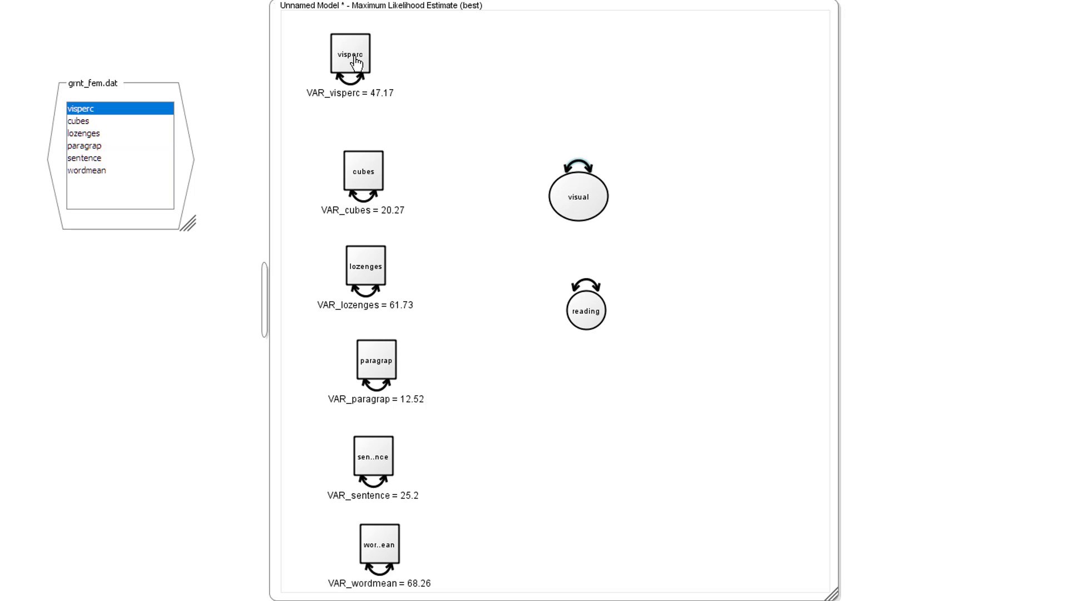
Draw directed paths from visual to the observed variables visperc, cubes and lozenges.
{"action": "right_click", "coordinate": [565, 198]}
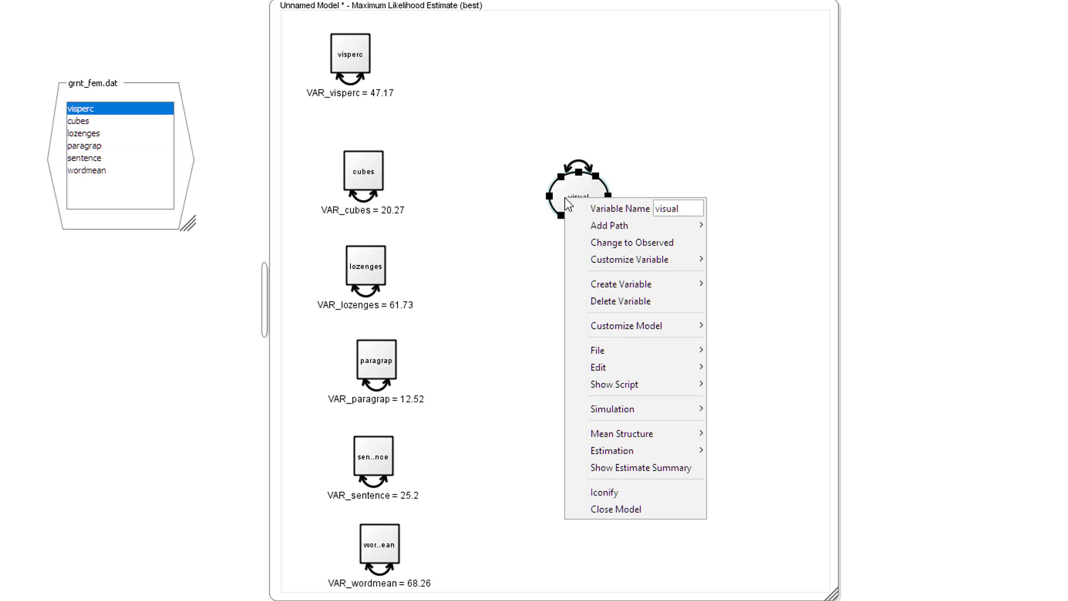
{"action": "left_click_drag", "start_coordinate": [565, 198], "coordinate": [352, 54]}
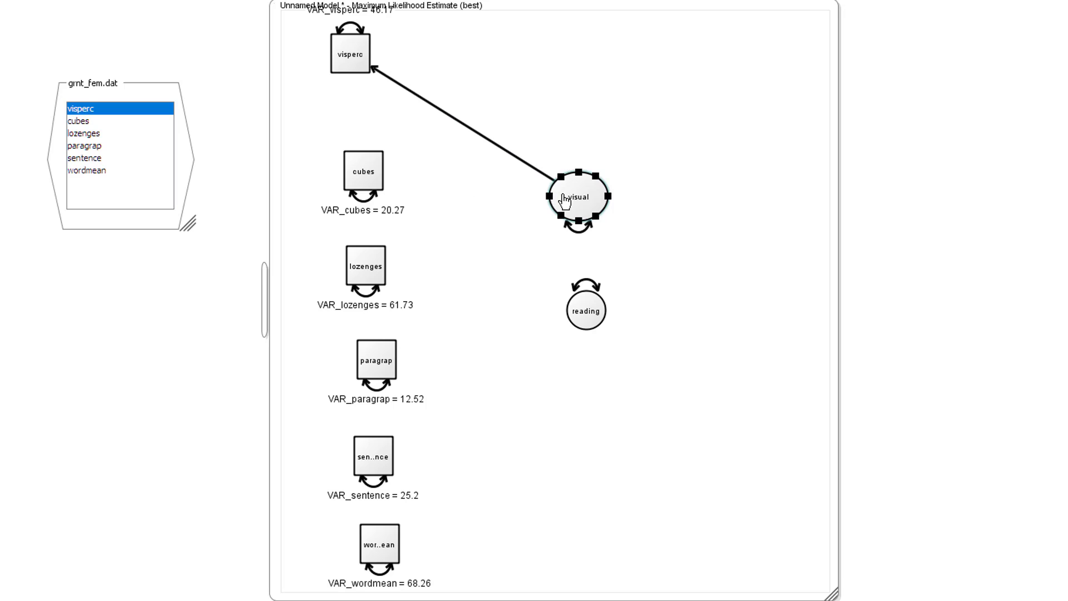
{"action": "left_click_drag", "start_coordinate": [566, 199], "coordinate": [364, 172]}
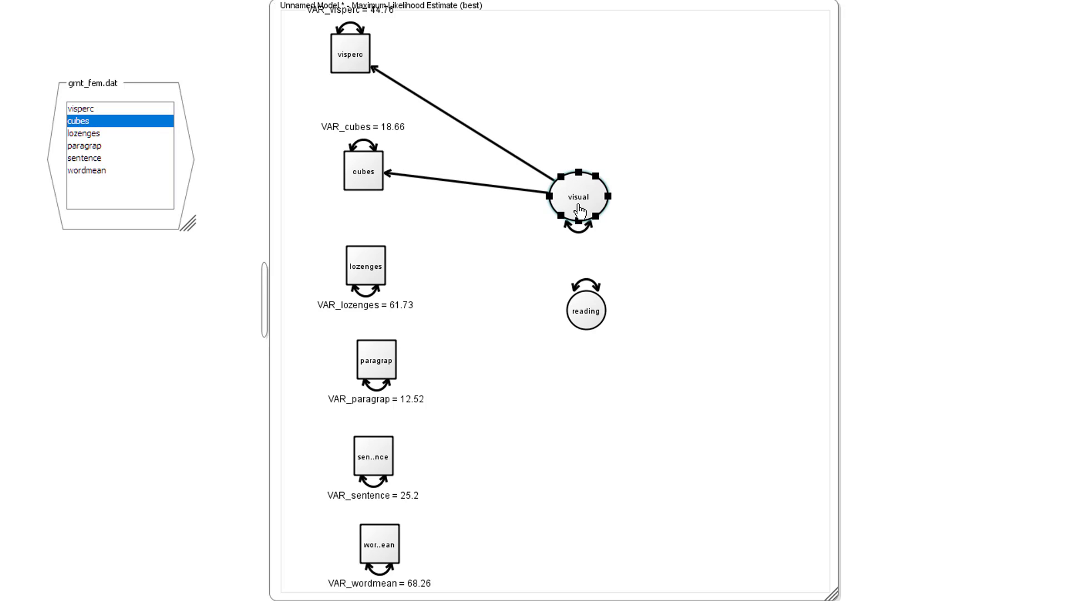
{"action": "left_click_drag", "start_coordinate": [523, 212], "coordinate": [371, 266]}
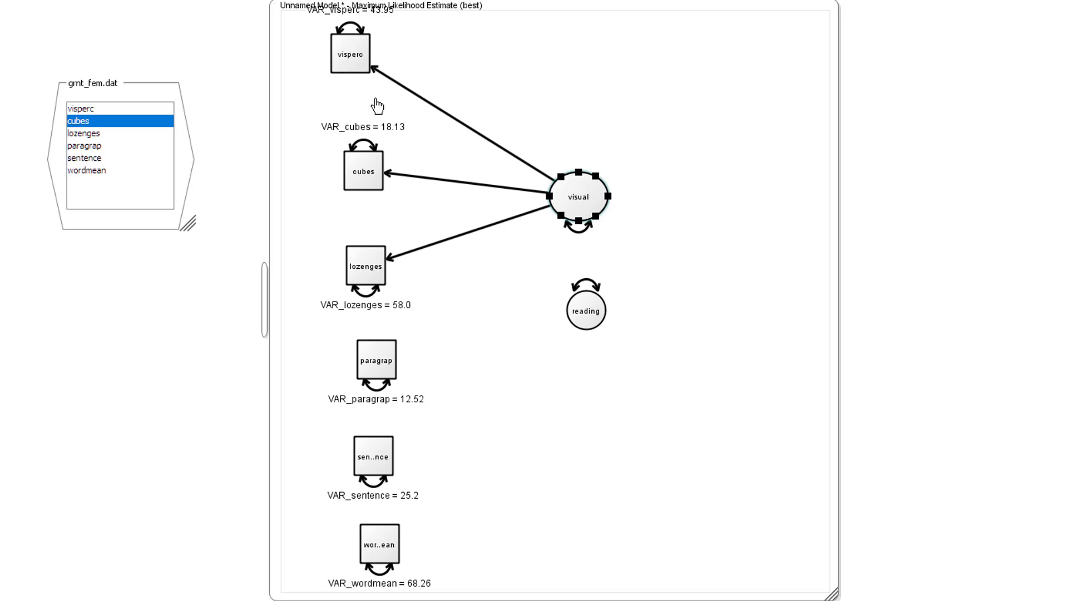
Draw directed paths from reading to the observed variables paragrap, sentence and wordmean.
{"action": "left_click_drag", "start_coordinate": [582, 318], "coordinate": [388, 361]}
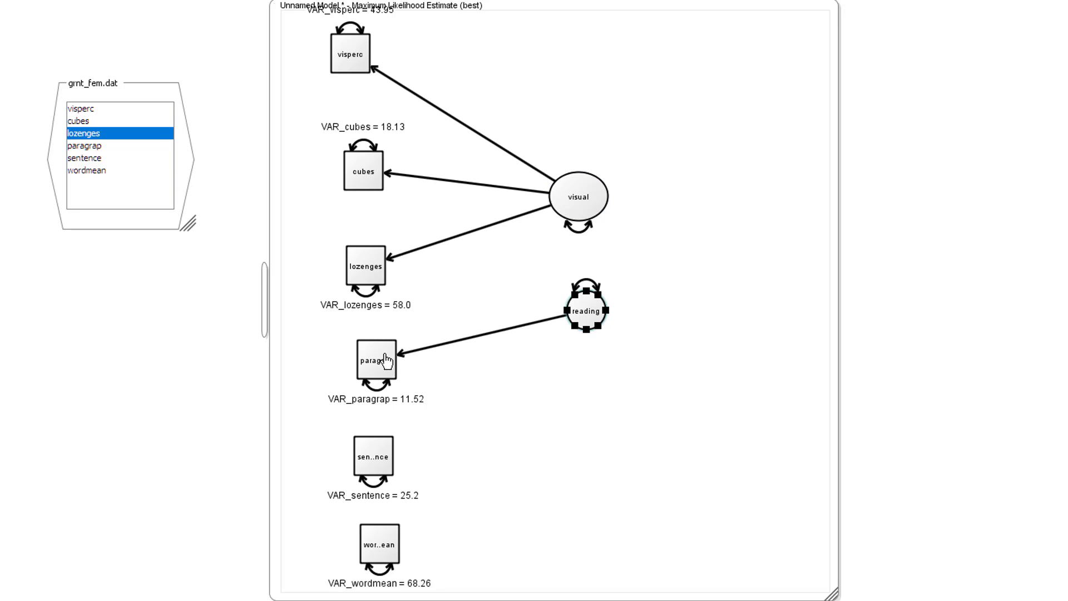
{"action": "left_click_drag", "start_coordinate": [600, 320], "coordinate": [372, 461]}
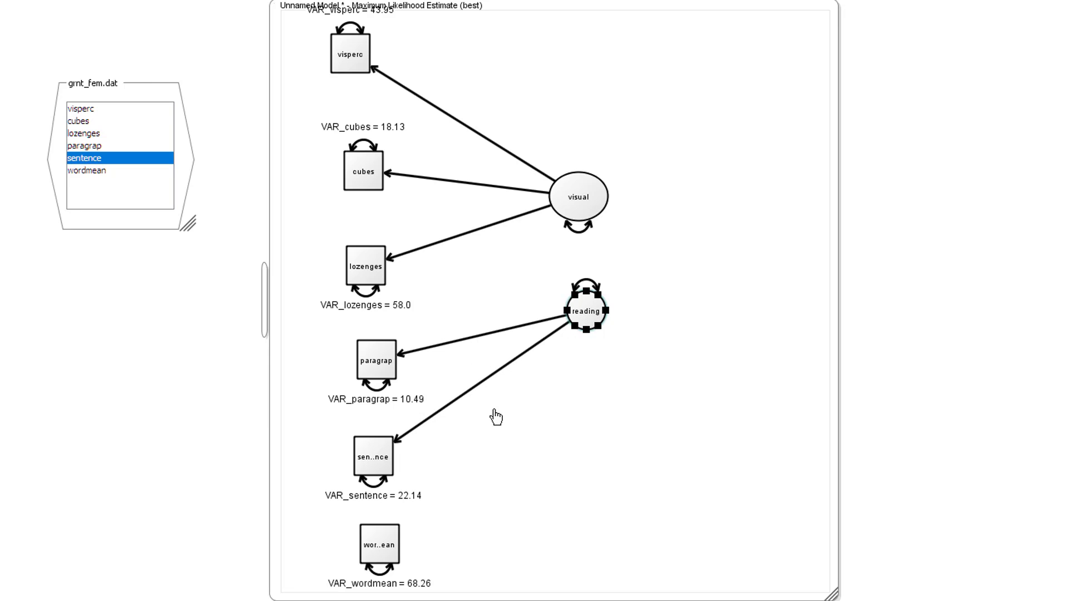
{"action": "left_click_drag", "start_coordinate": [600, 318], "coordinate": [381, 548]}
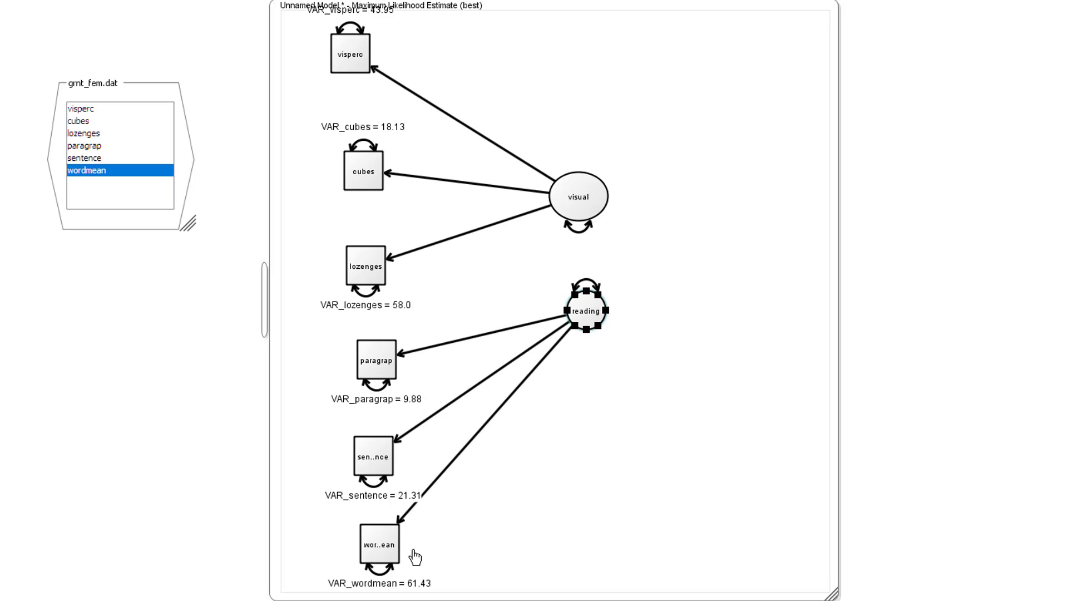
Select all six factor loading paths from visual and reading together and make them free parameters.
{"action": "left_click", "coordinate": [486, 144]}
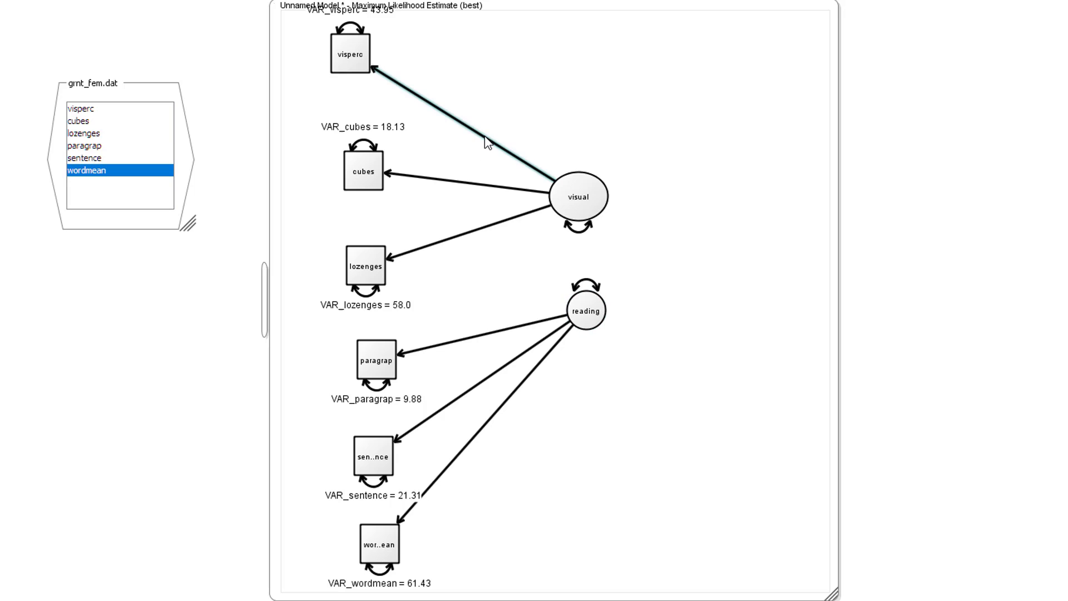
{"action": "left_click", "coordinate": [455, 184], "text": "shift"}
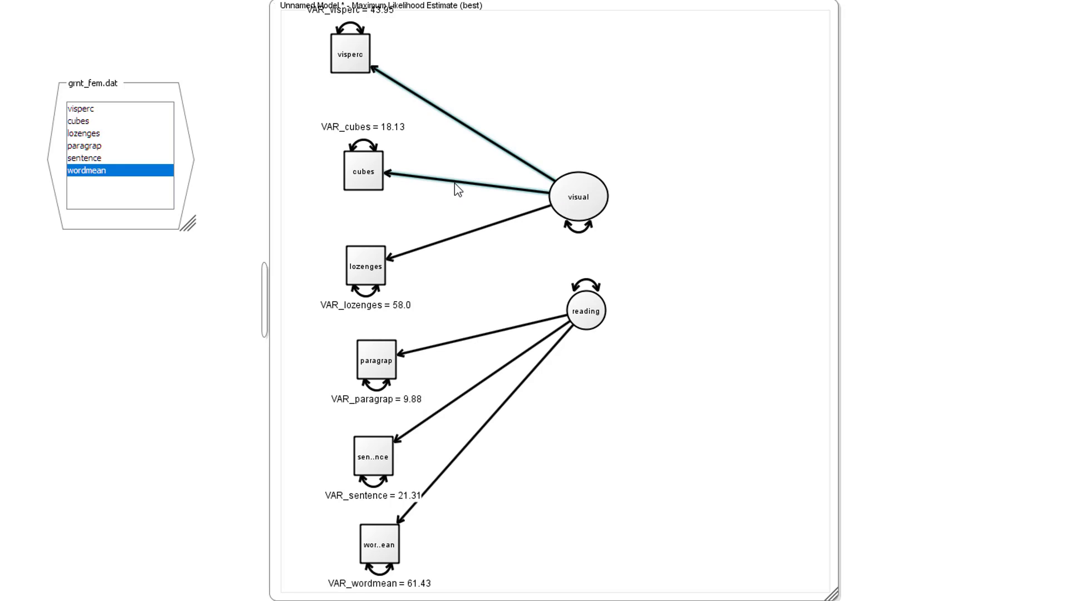
{"action": "left_click", "coordinate": [457, 243], "text": "shift"}
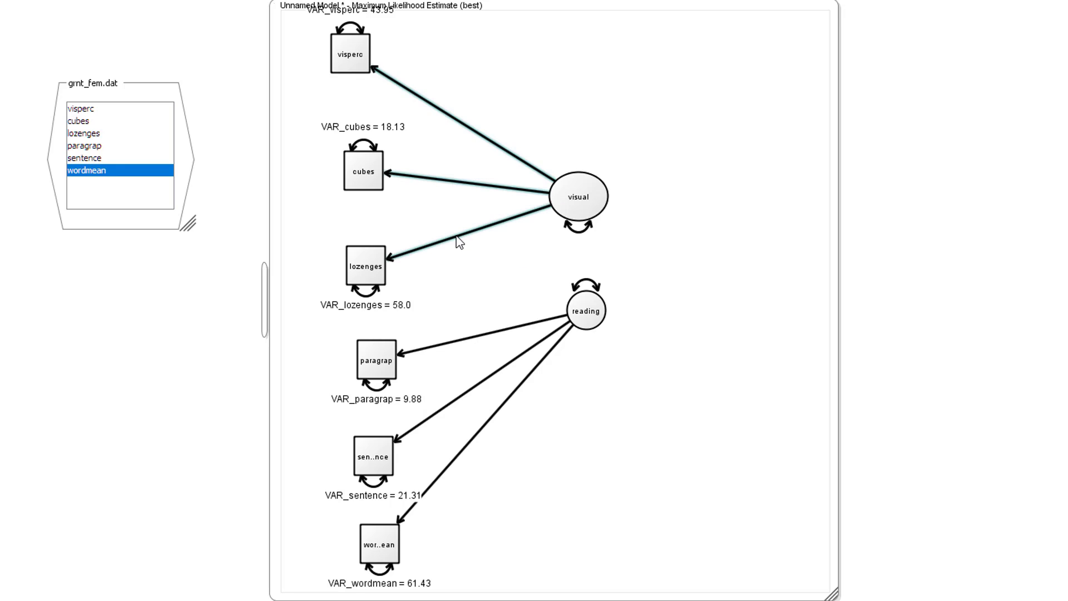
{"action": "left_click", "coordinate": [456, 349], "text": "shift"}
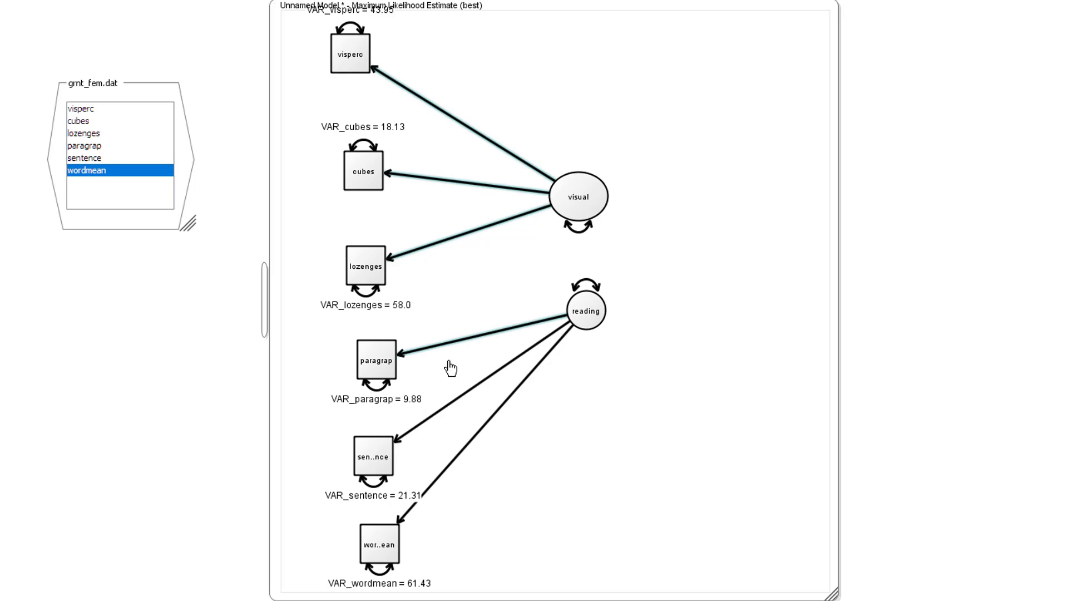
{"action": "left_click", "coordinate": [450, 410], "text": "shift"}
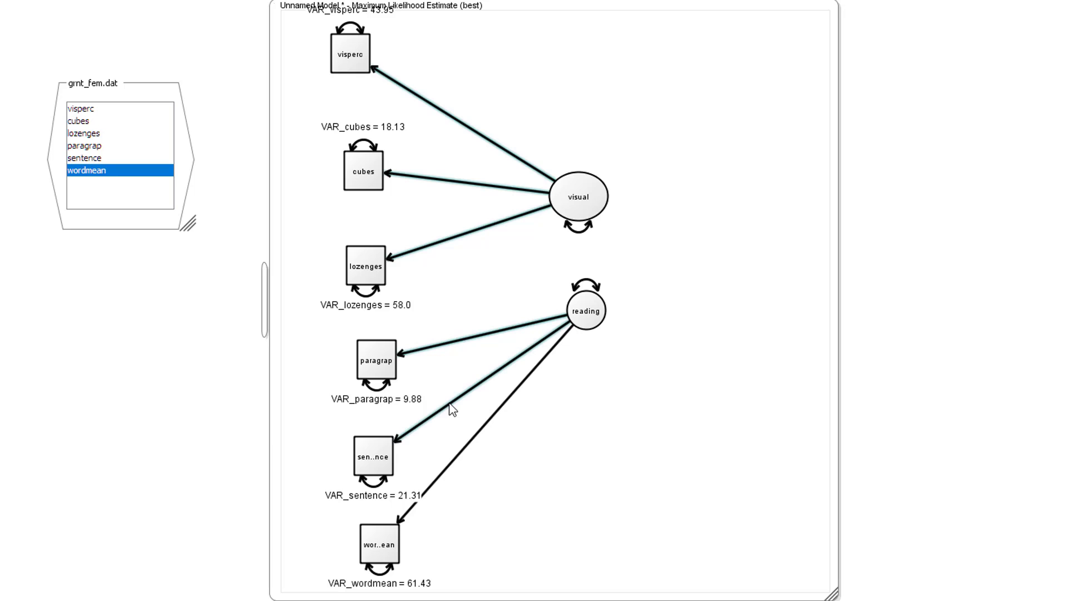
{"action": "left_click", "coordinate": [463, 453], "text": "shift"}
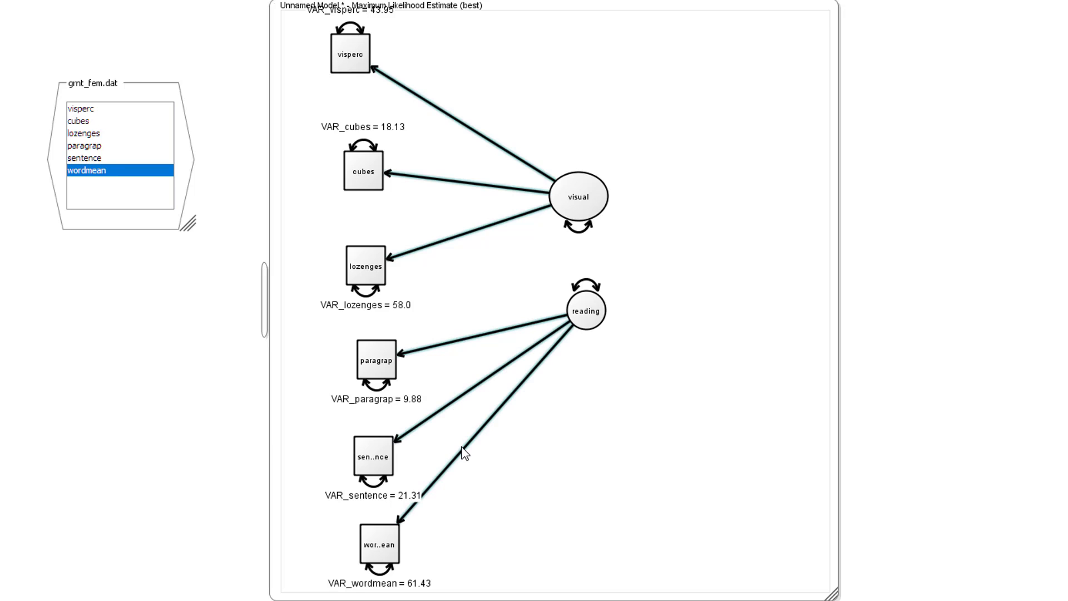
{"action": "right_click", "coordinate": [464, 453]}
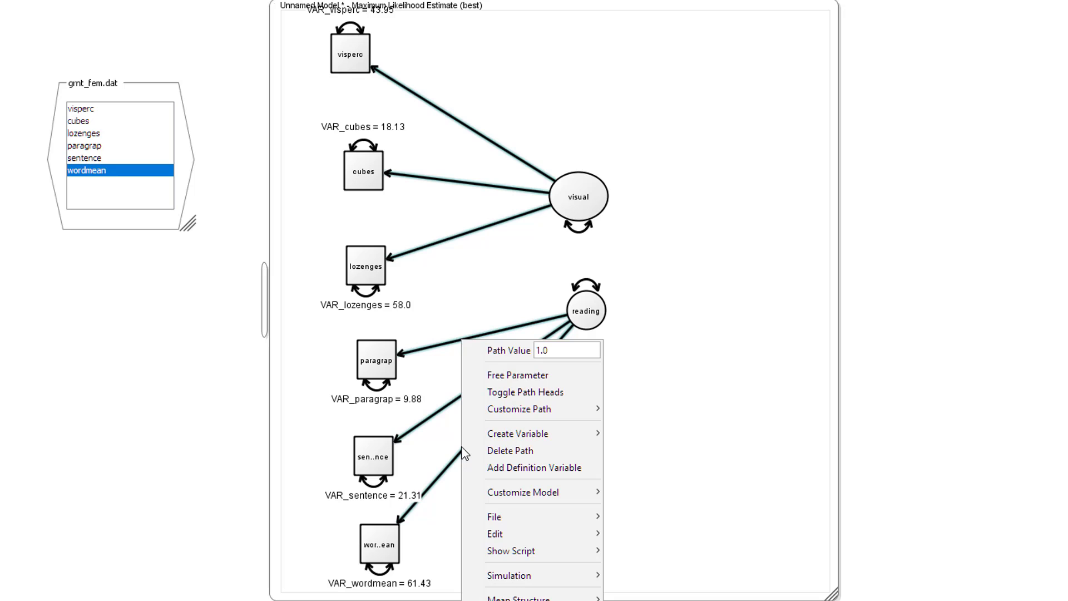
{"action": "left_click", "coordinate": [510, 377]}
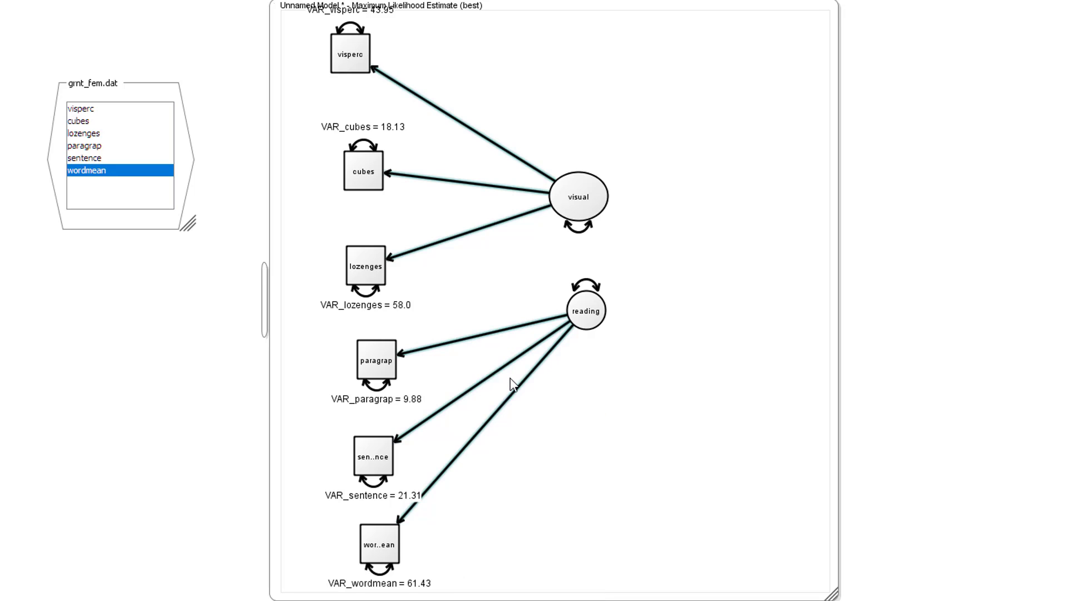
Show standardized estimates on all six selected loading paths, and clear the selection.
{"action": "right_click", "coordinate": [496, 425]}
{"action": "mouse_move", "coordinate": [531, 419]}
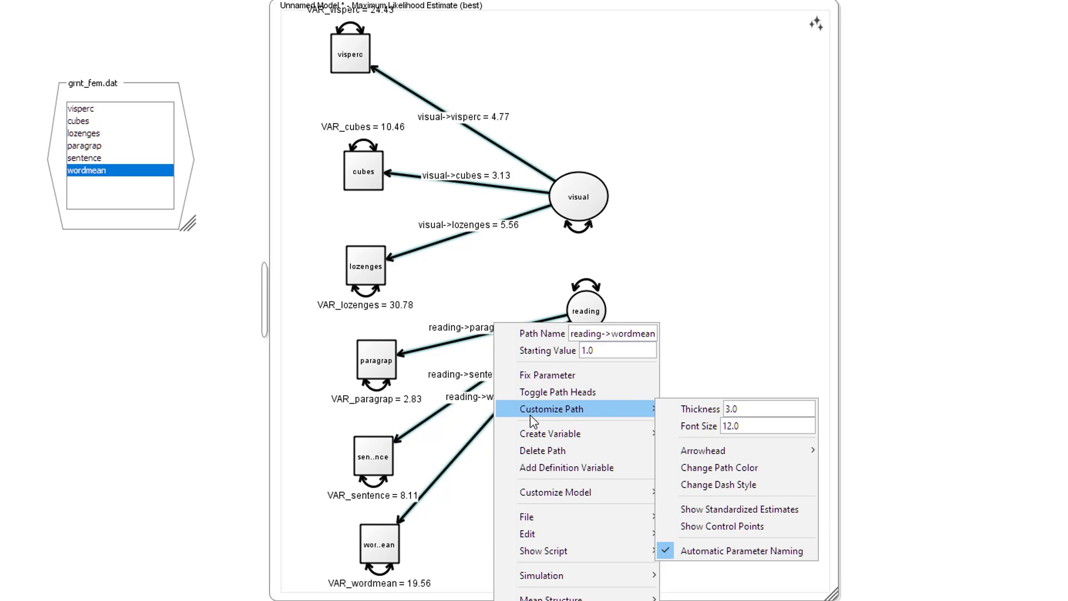
{"action": "mouse_move", "coordinate": [654, 430]}
{"action": "mouse_move", "coordinate": [624, 414]}
{"action": "left_click", "coordinate": [724, 509]}
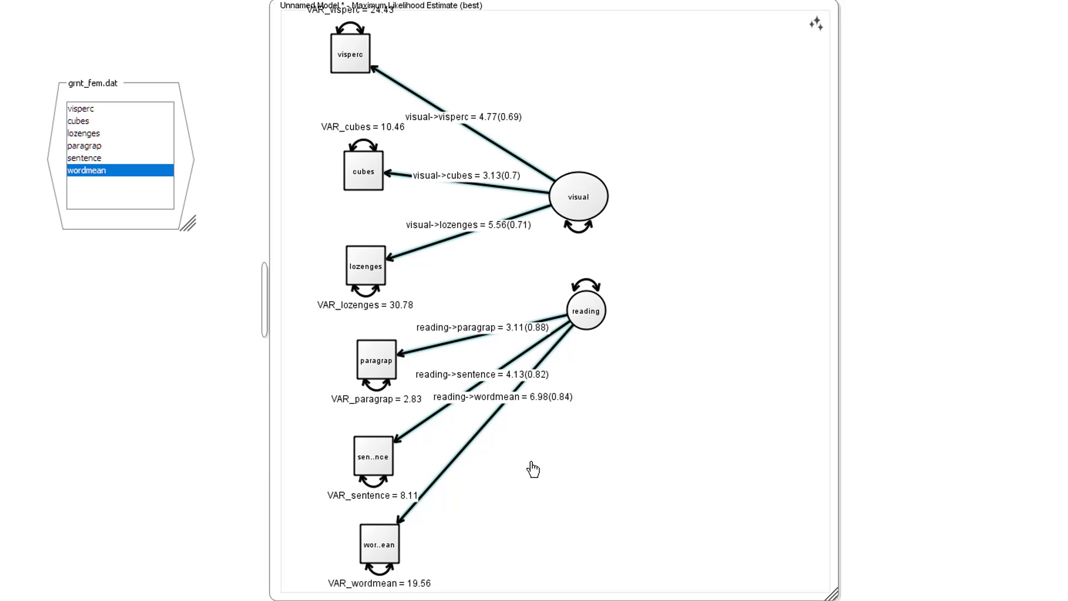
{"action": "left_click", "coordinate": [661, 427]}
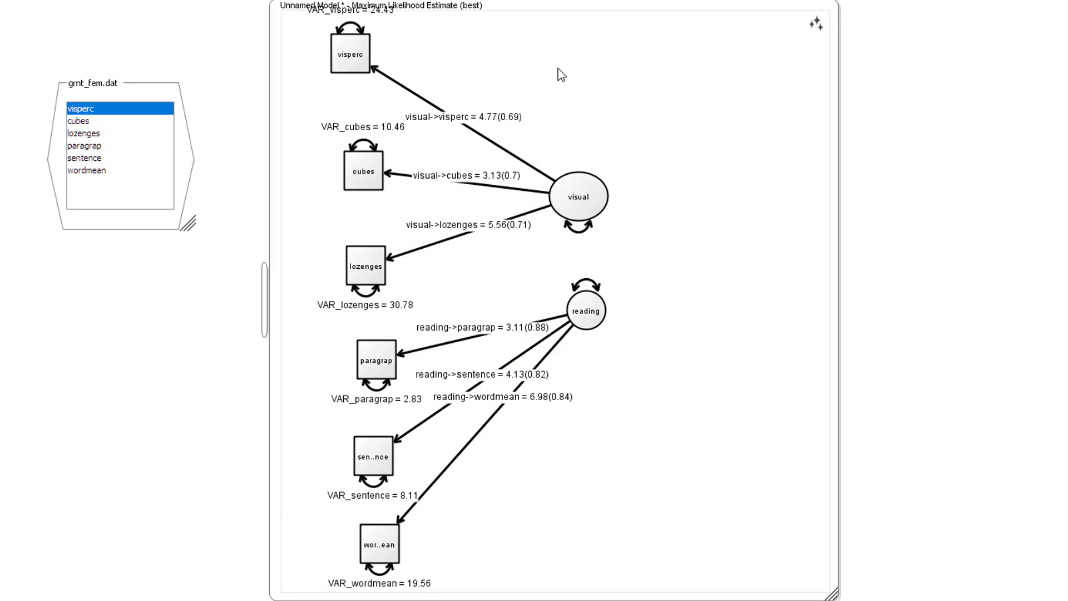
Show the model's best ML estimate.
{"action": "left_click", "coordinate": [822, 33]}
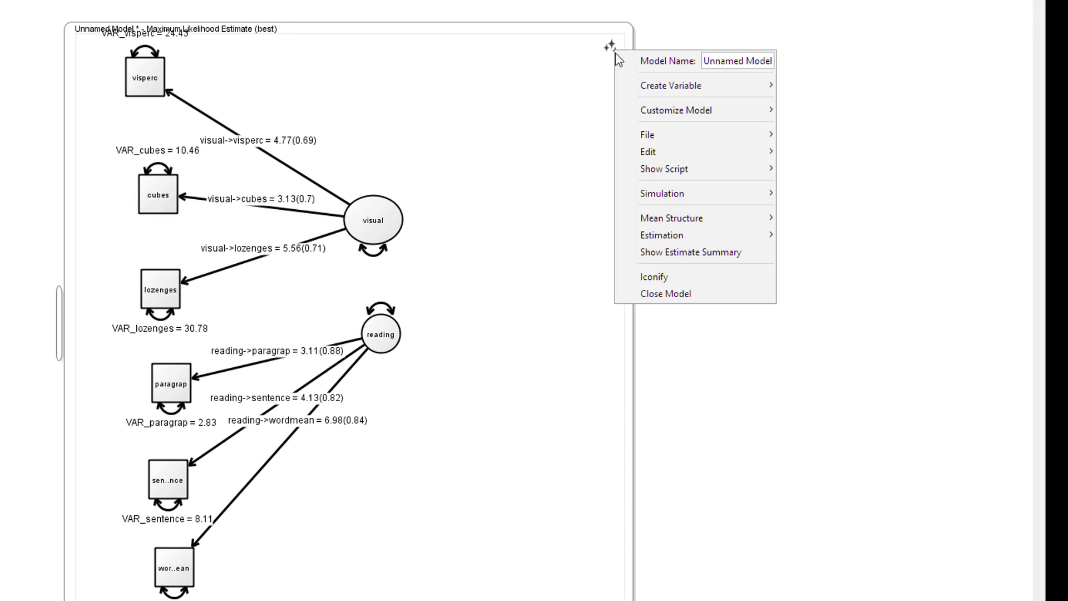
{"action": "mouse_move", "coordinate": [645, 235]}
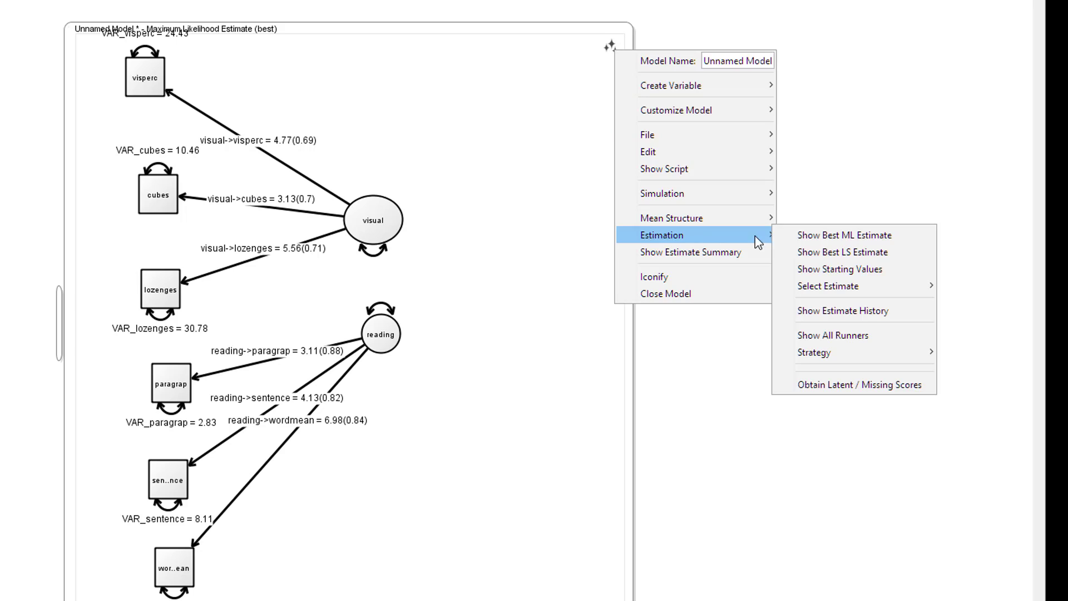
{"action": "left_click", "coordinate": [797, 236]}
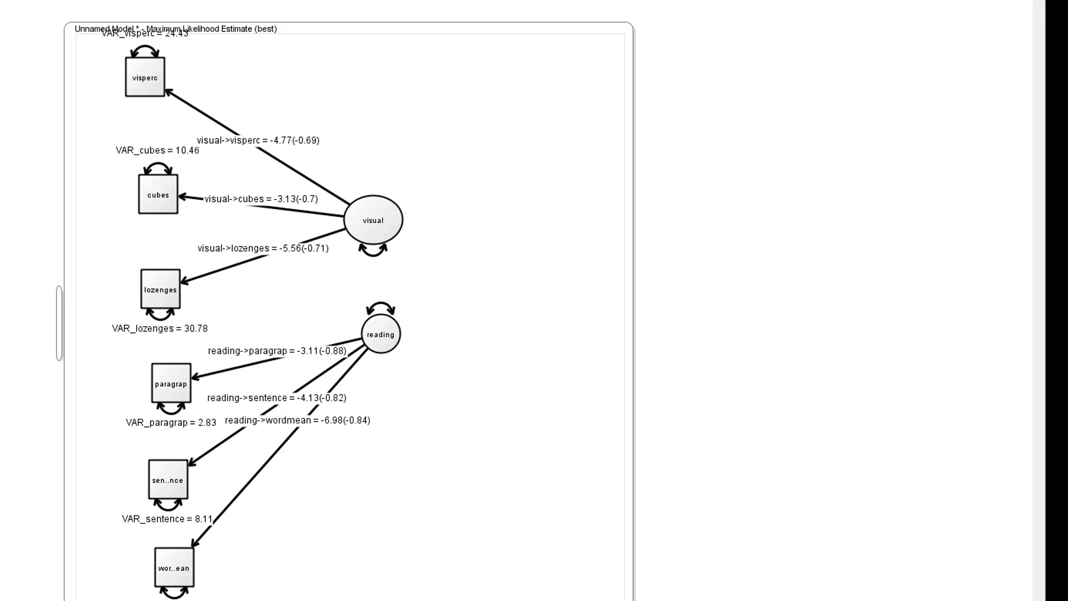
Move the visperc variable slightly down, away from the model's upper edge.
{"action": "left_click_drag", "start_coordinate": [145, 77], "coordinate": [148, 106]}
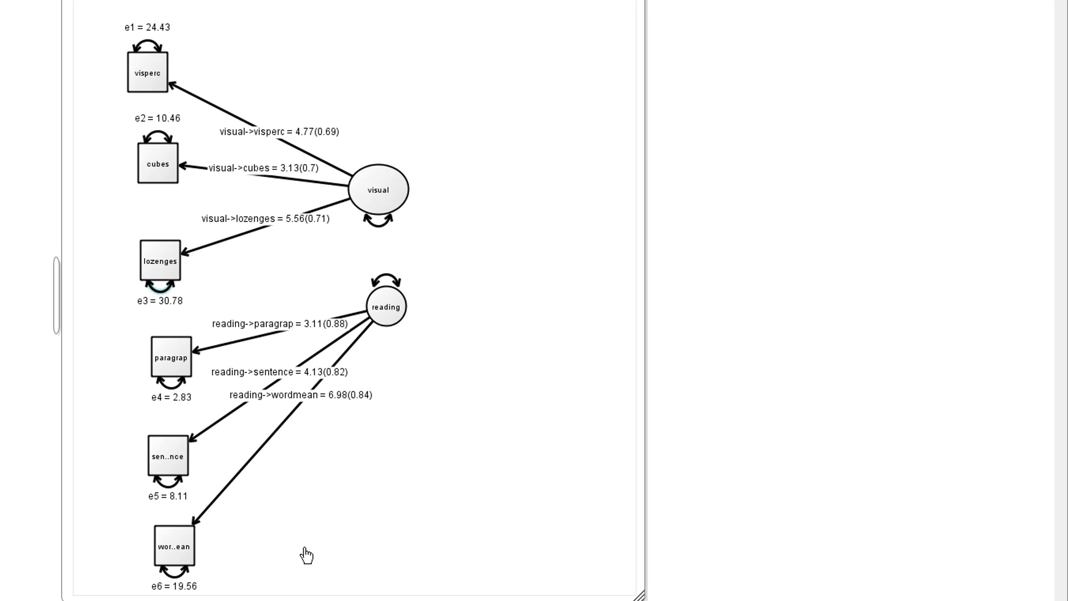
{"action": "left_click", "coordinate": [390, 306]}
{"action": "left_click", "coordinate": [381, 198]}
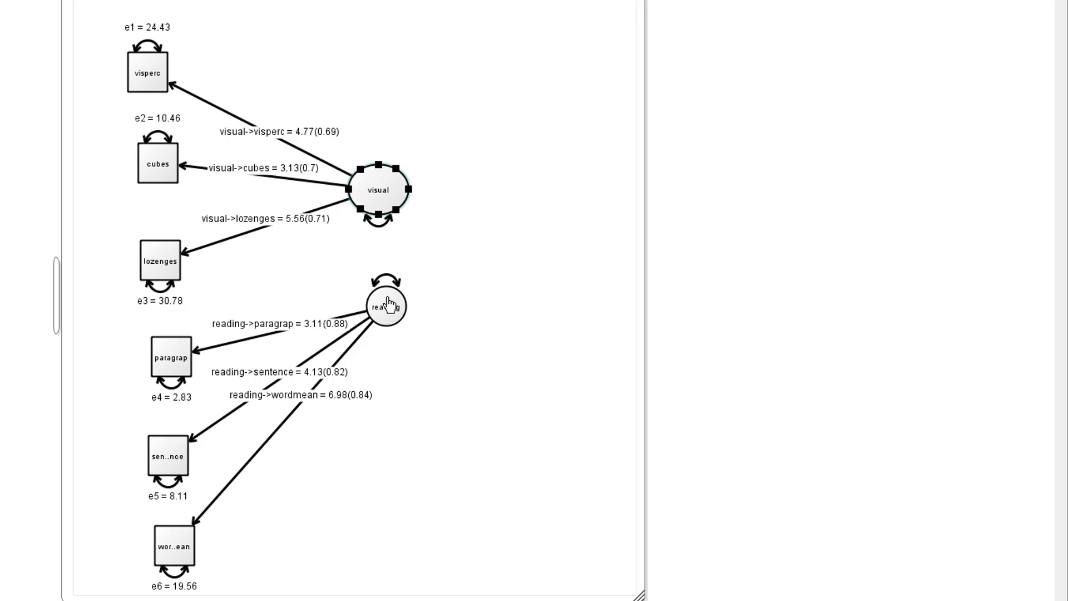
{"action": "left_click", "coordinate": [387, 308]}
{"action": "left_click", "coordinate": [386, 195]}
{"action": "left_click", "coordinate": [388, 300]}
{"action": "left_click", "coordinate": [385, 207]}
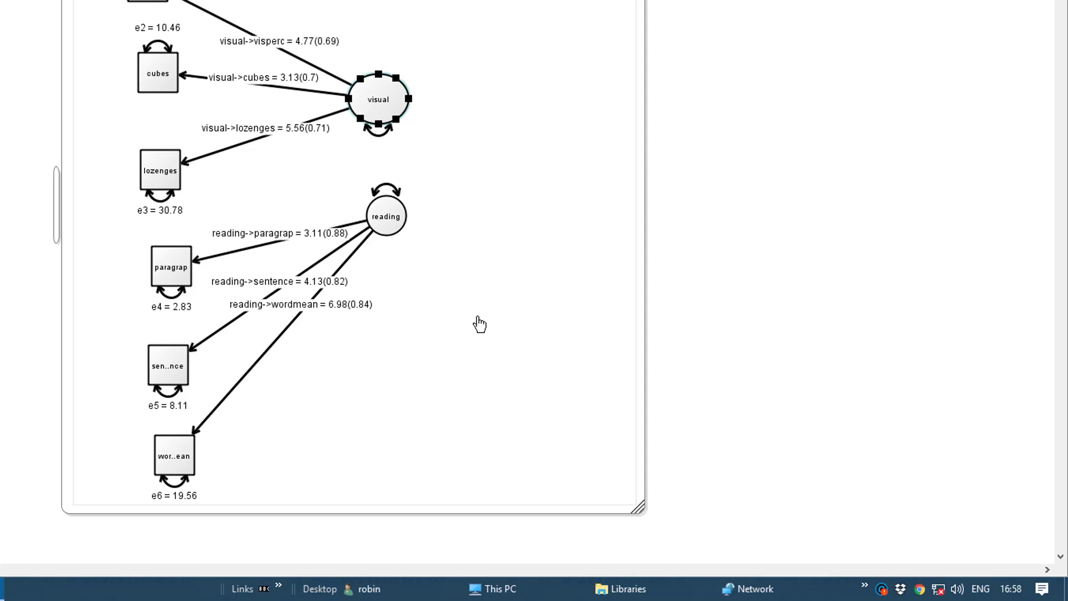
Open the model's estimate summary, enlarge it to read the parameter estimates and fit statistics, and close it.
{"action": "left_click", "coordinate": [479, 324]}
{"action": "right_click", "coordinate": [477, 316]}
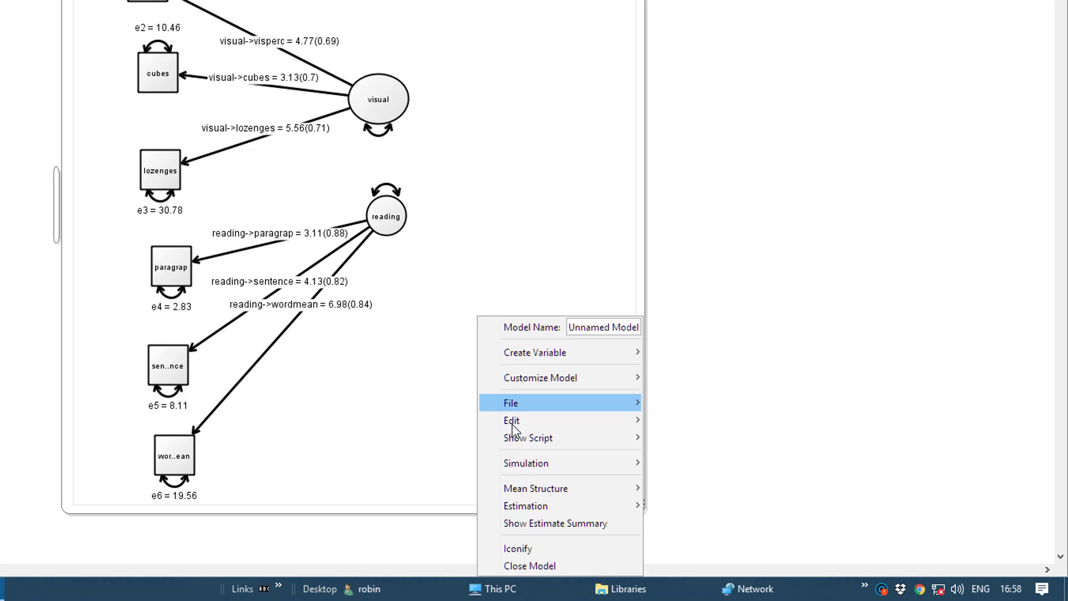
{"action": "left_click", "coordinate": [522, 522]}
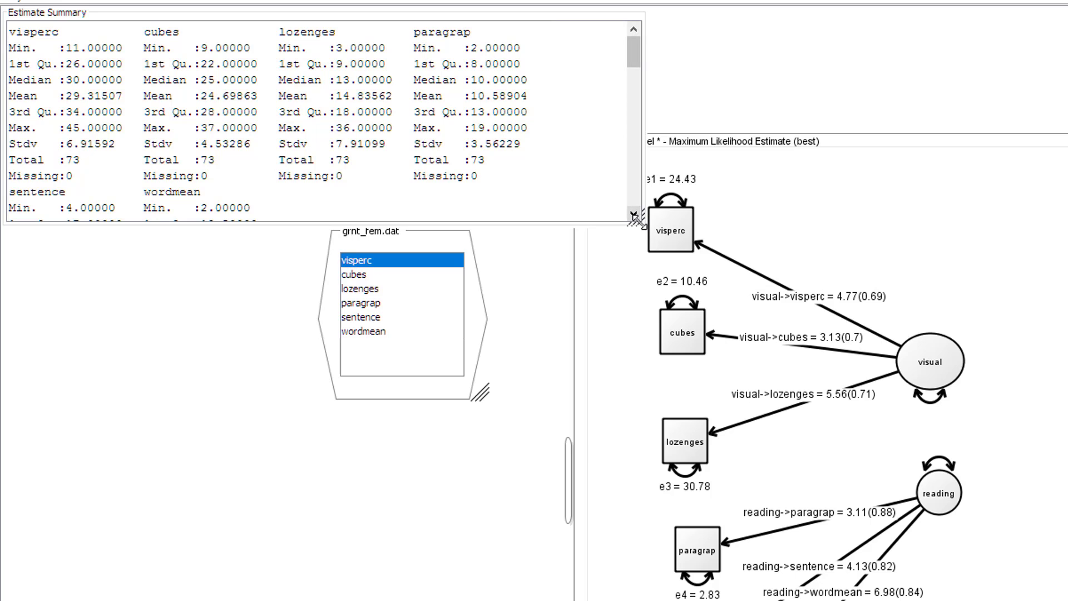
{"action": "left_click_drag", "start_coordinate": [628, 217], "coordinate": [670, 600]}
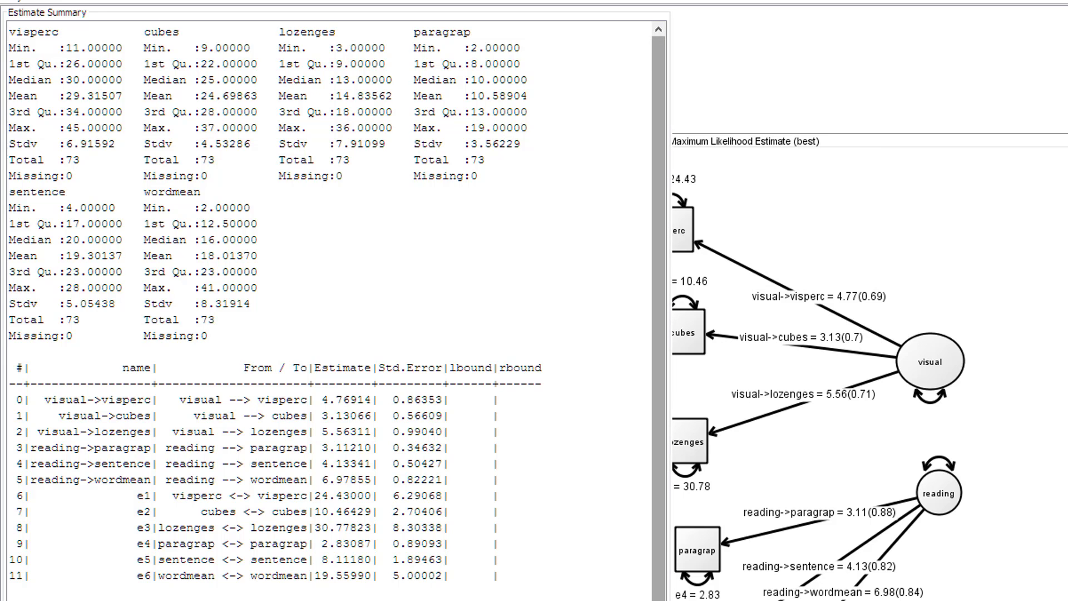
{"action": "scroll", "coordinate": [334, 312], "scroll_direction": "down", "scroll_amount": 3}
{"action": "scroll", "coordinate": [334, 311], "scroll_direction": "down", "scroll_amount": 1}
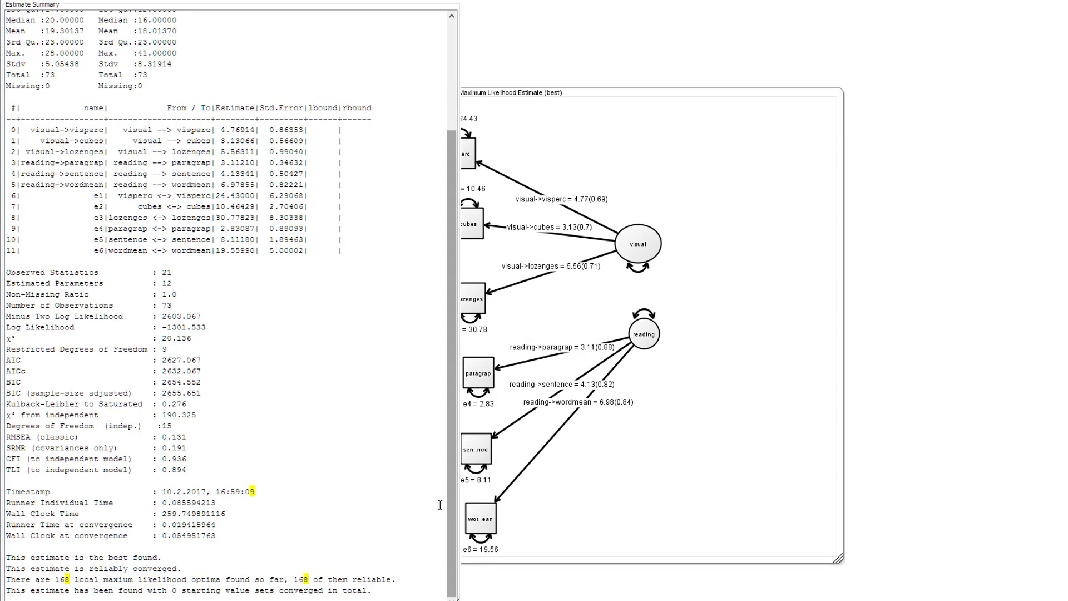
{"action": "right_click", "coordinate": [391, 252]}
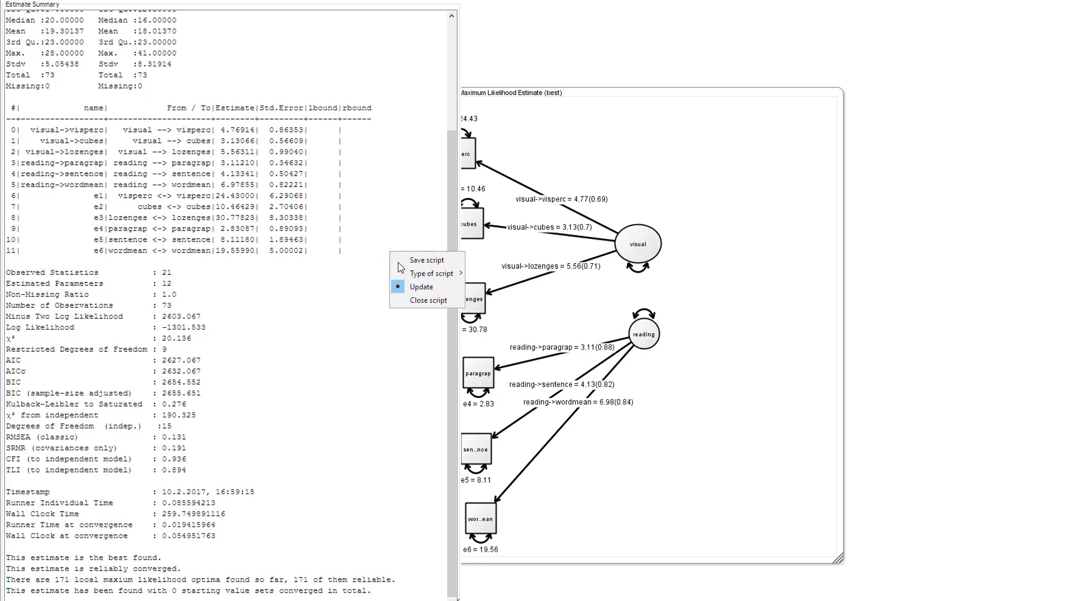
{"action": "left_click", "coordinate": [403, 300]}
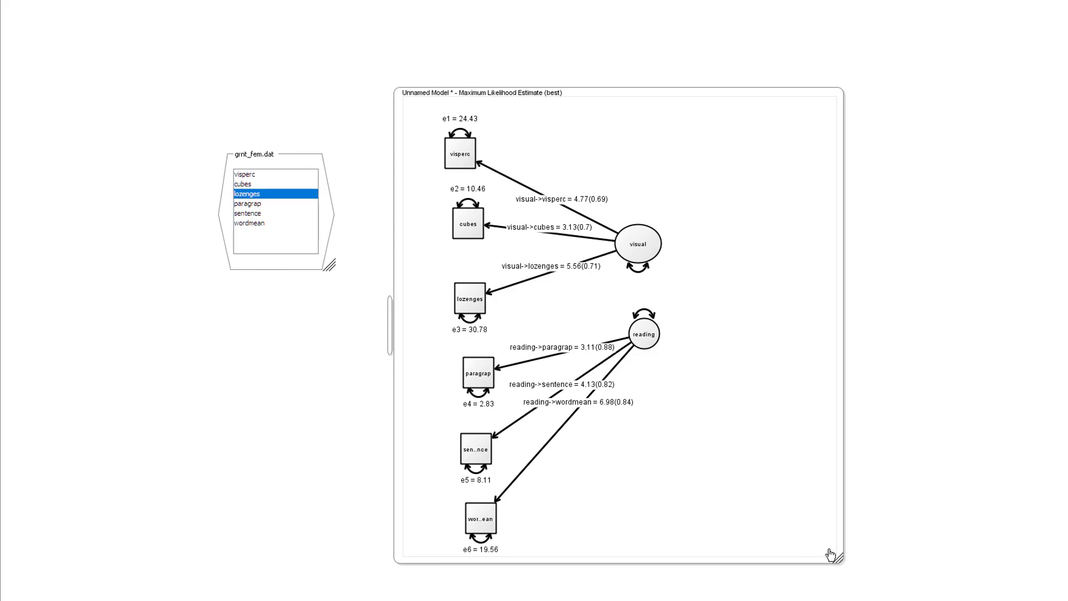
Narrow the model's frame and place a clone of the model to the right of the original.
{"action": "left_click_drag", "start_coordinate": [838, 560], "coordinate": [676, 578]}
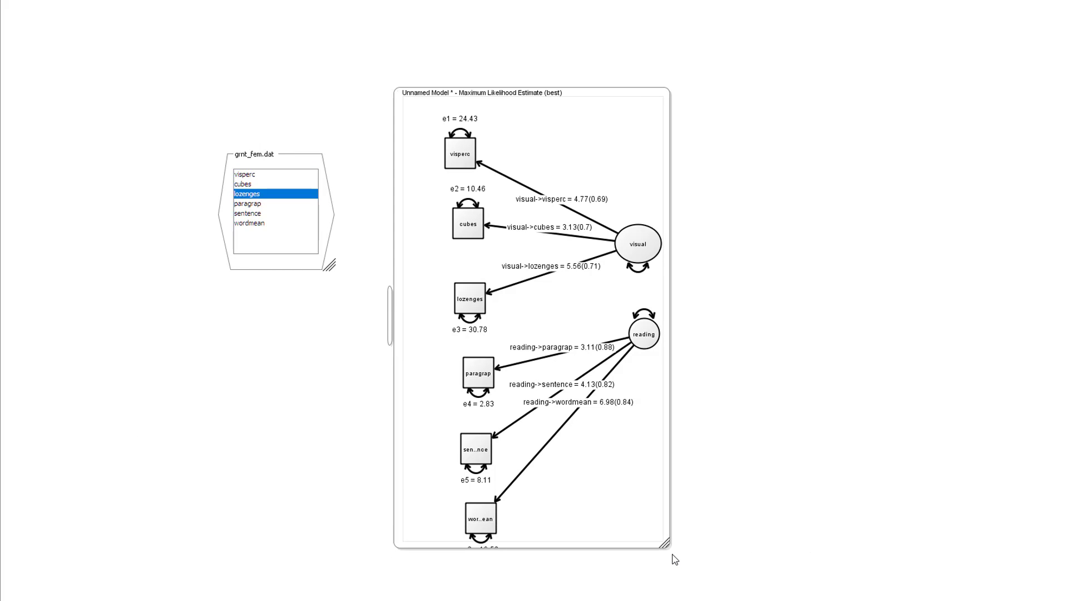
{"action": "right_click", "coordinate": [600, 120]}
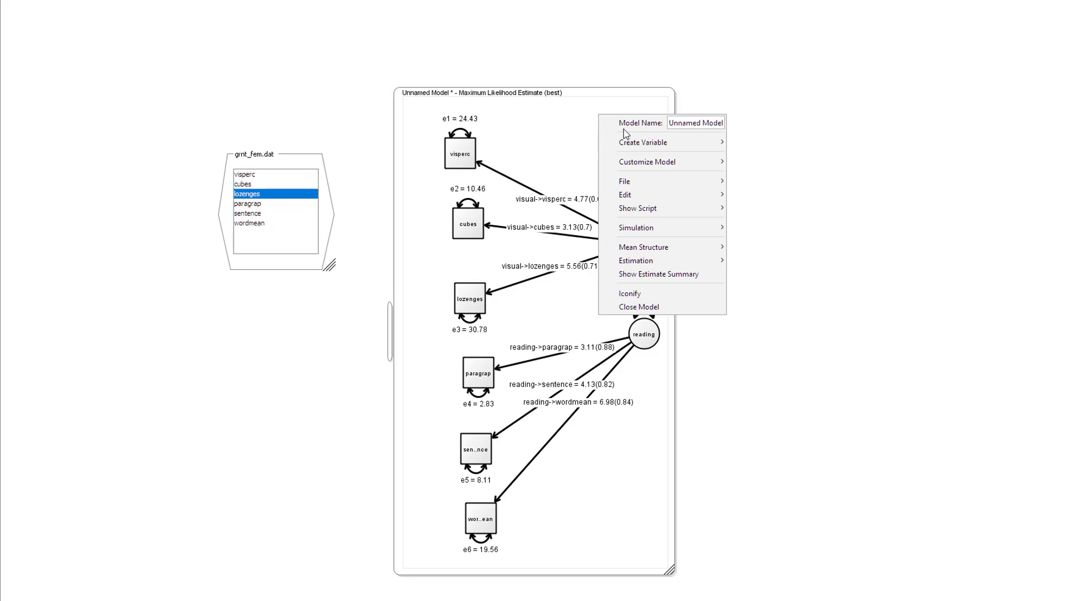
{"action": "mouse_move", "coordinate": [628, 199]}
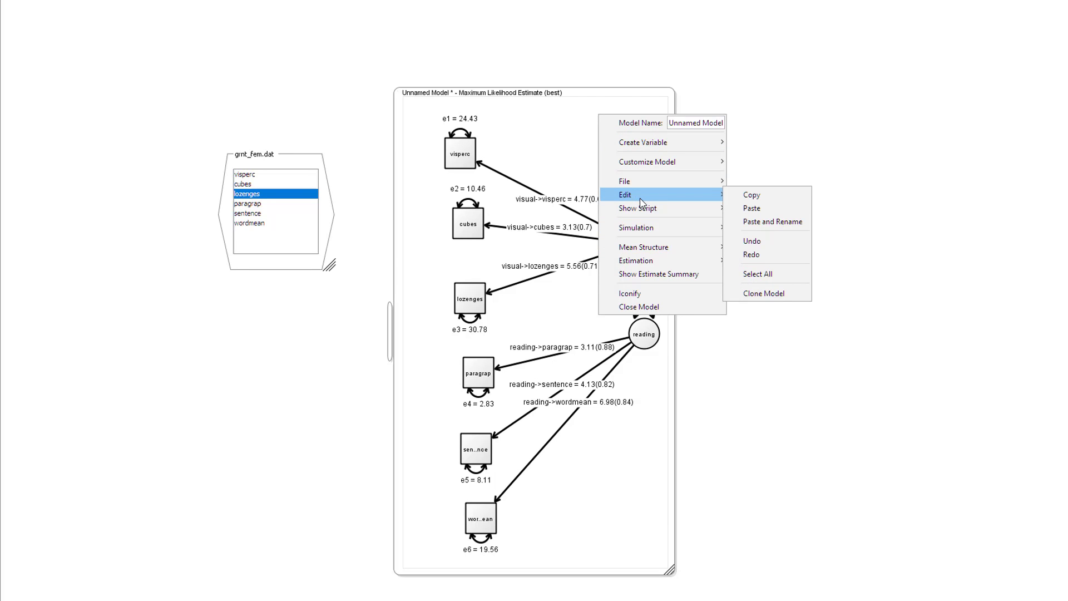
{"action": "left_click", "coordinate": [756, 294]}
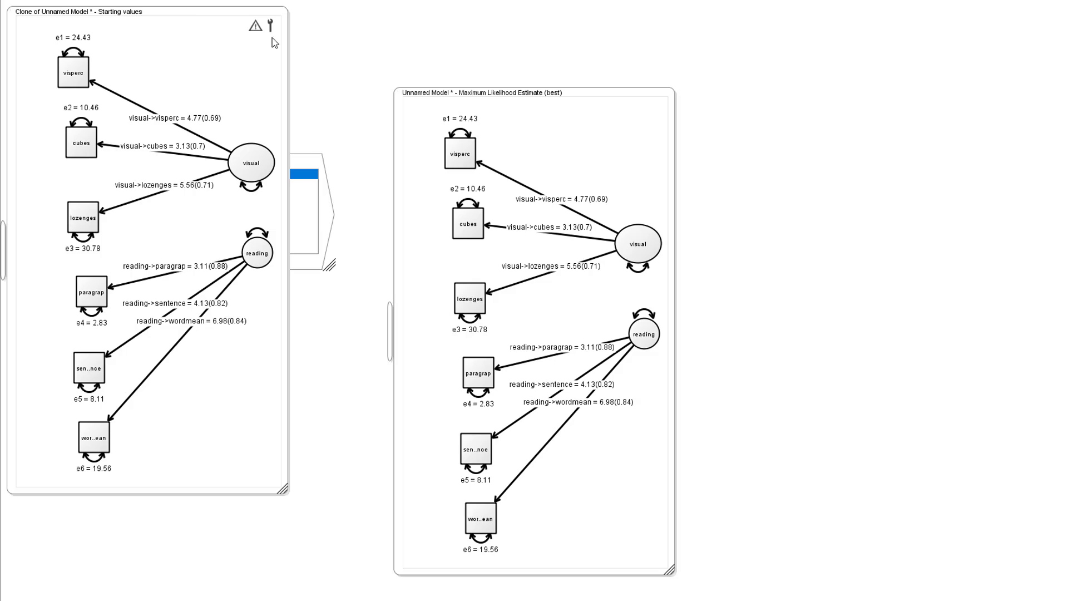
{"action": "mouse_move", "coordinate": [183, 16]}
{"action": "left_mouse_down"}
{"action": "mouse_move", "coordinate": [475, 69]}
{"action": "mouse_move", "coordinate": [905, 72]}
{"action": "mouse_move", "coordinate": [981, 85]}
{"action": "left_mouse_up"}
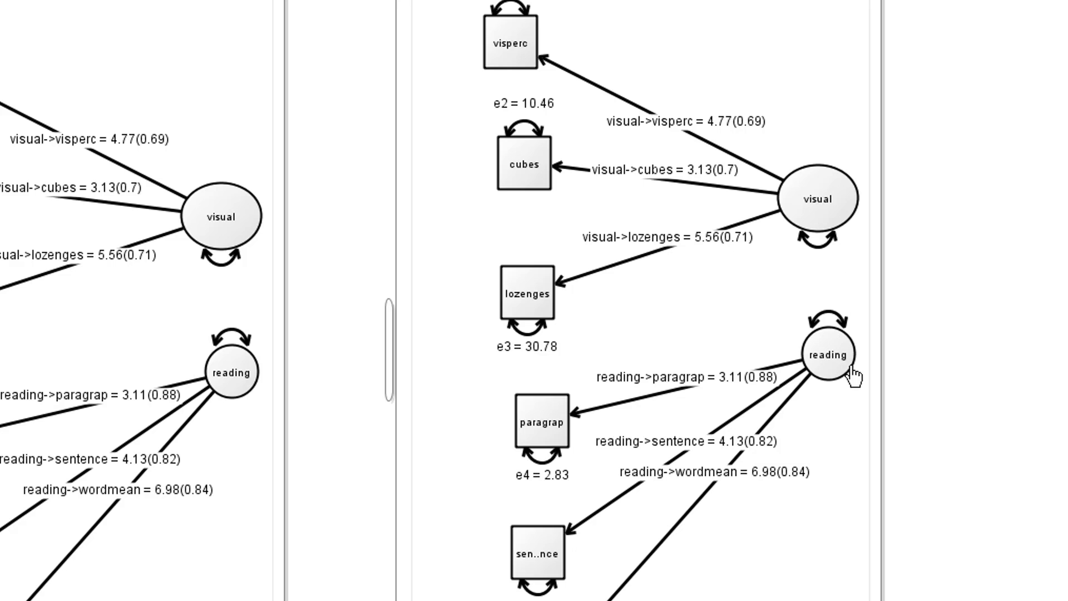
Add a path from visual to reading in the cloned model and make it a free parameter.
{"action": "left_click", "coordinate": [828, 209]}
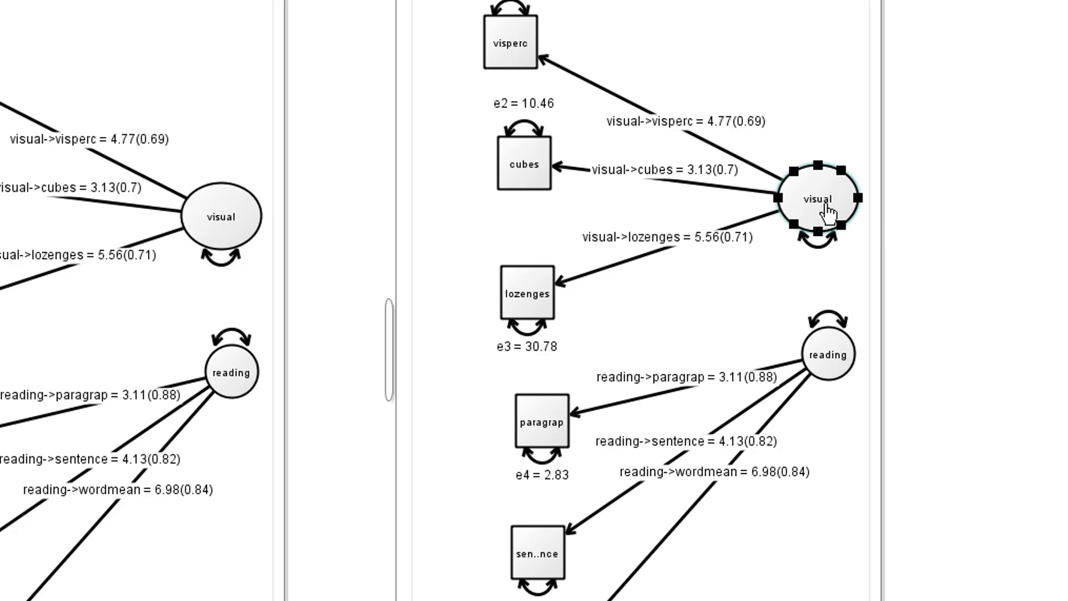
{"action": "mouse_move", "coordinate": [815, 213]}
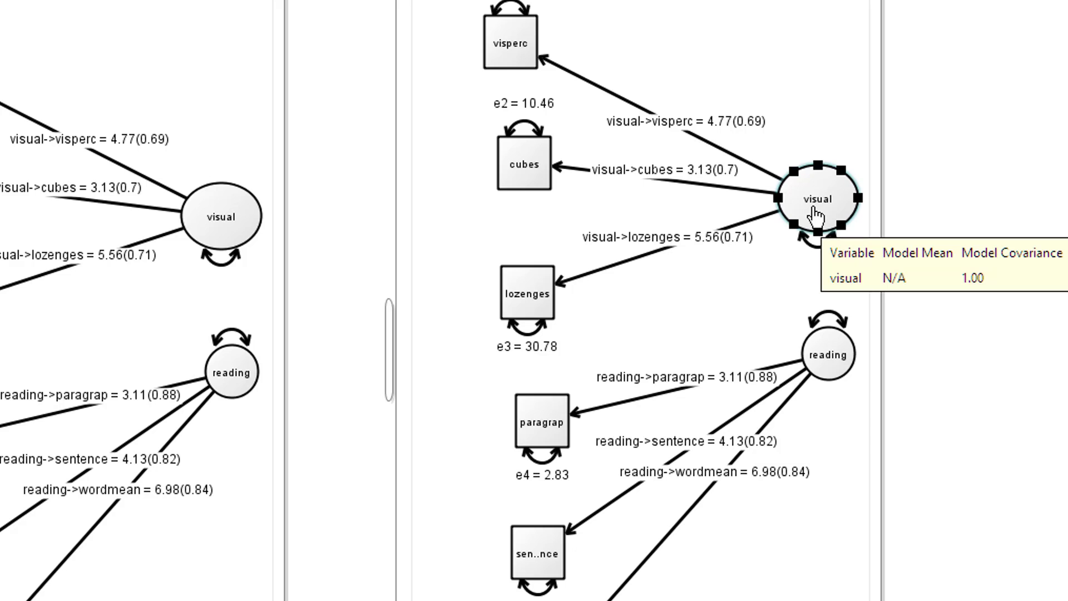
{"action": "left_click_drag", "start_coordinate": [815, 212], "coordinate": [829, 362]}
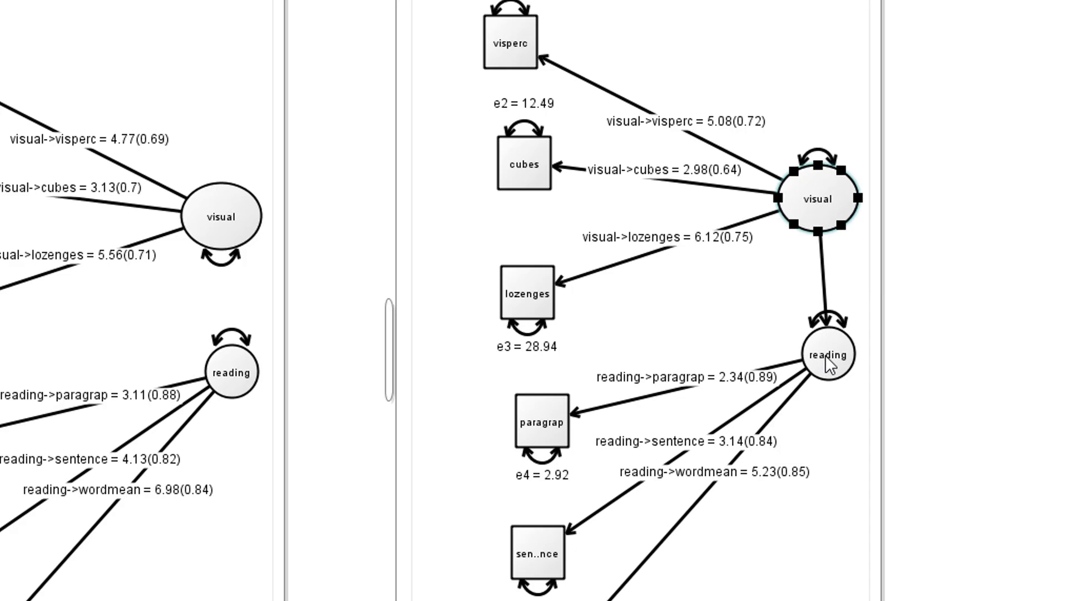
{"action": "left_click", "coordinate": [827, 288]}
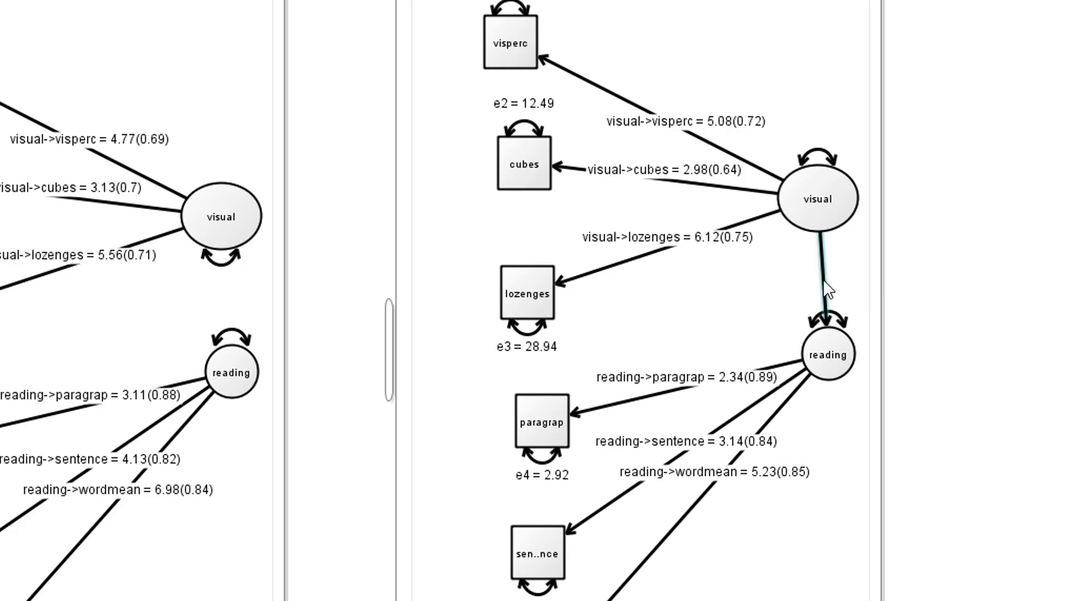
{"action": "right_click", "coordinate": [825, 281]}
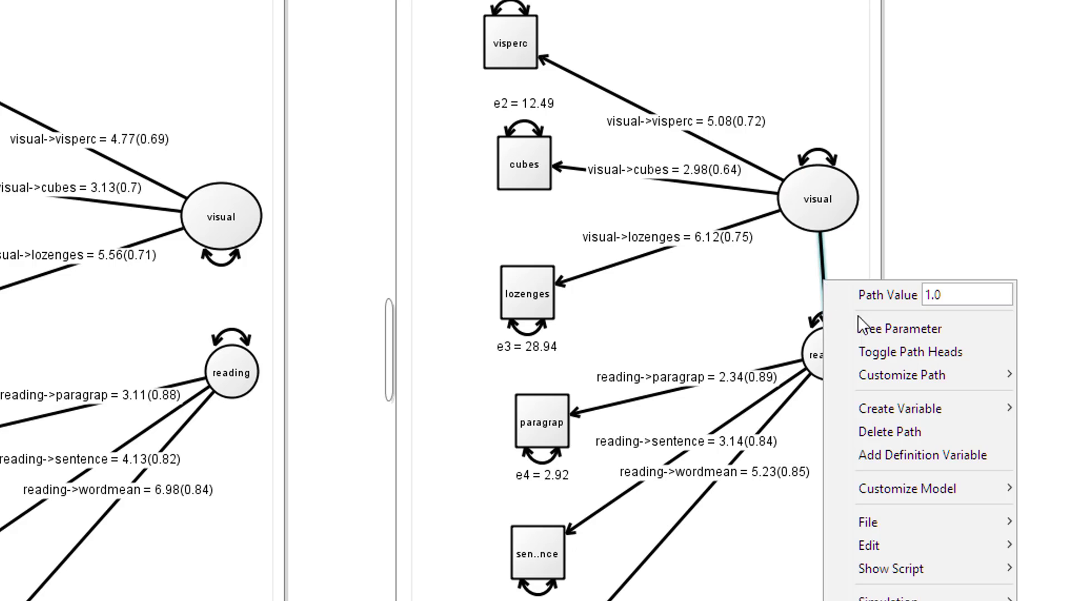
{"action": "left_click", "coordinate": [861, 318]}
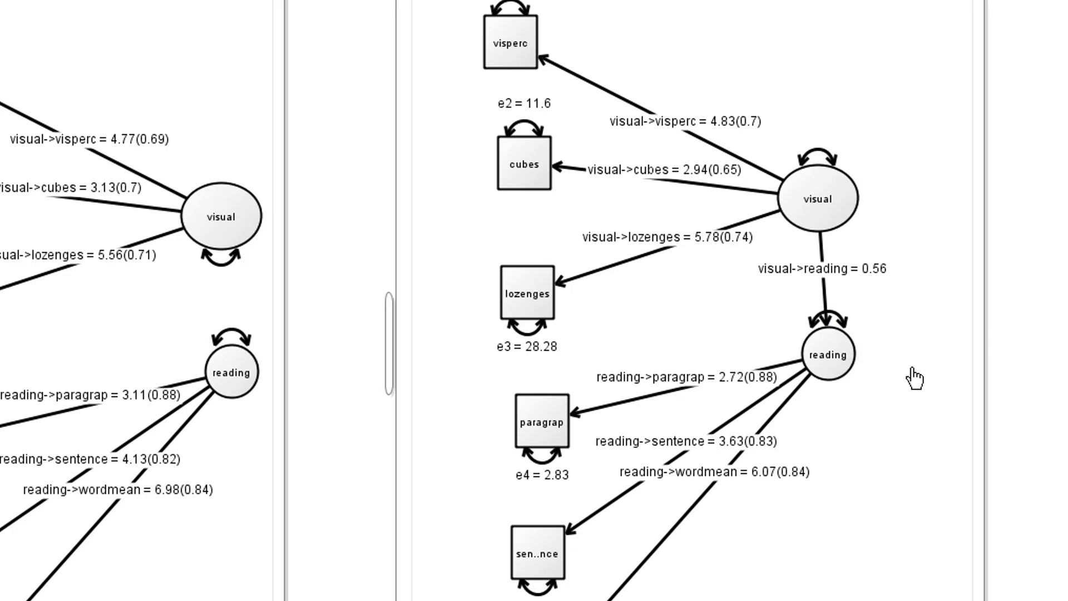
Show standardized estimates on the clone's visual-to-reading path.
{"action": "right_click", "coordinate": [824, 281]}
{"action": "mouse_move", "coordinate": [874, 395]}
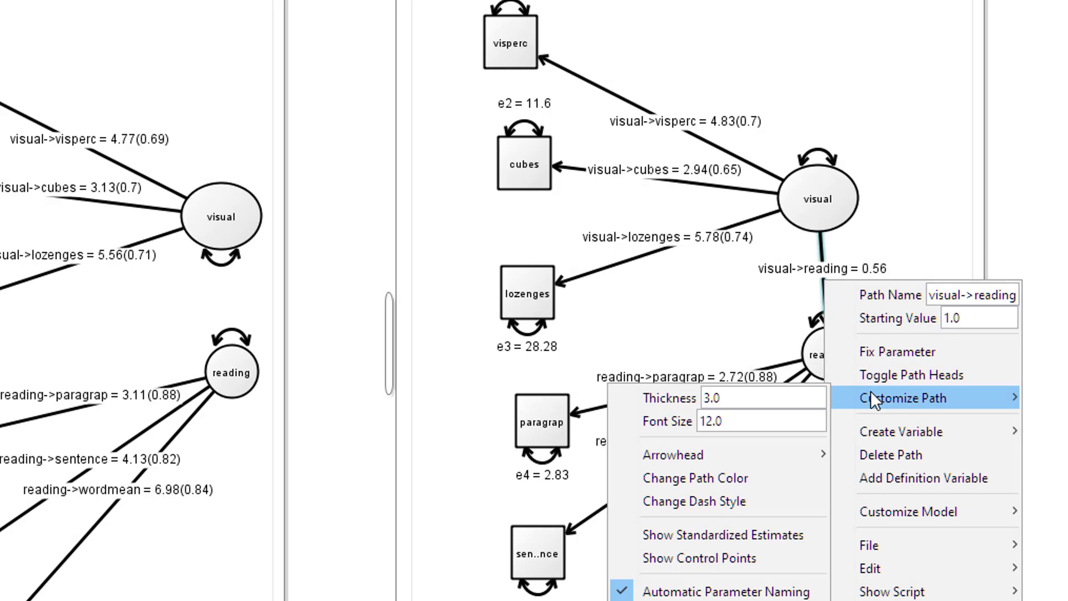
{"action": "left_click", "coordinate": [792, 533]}
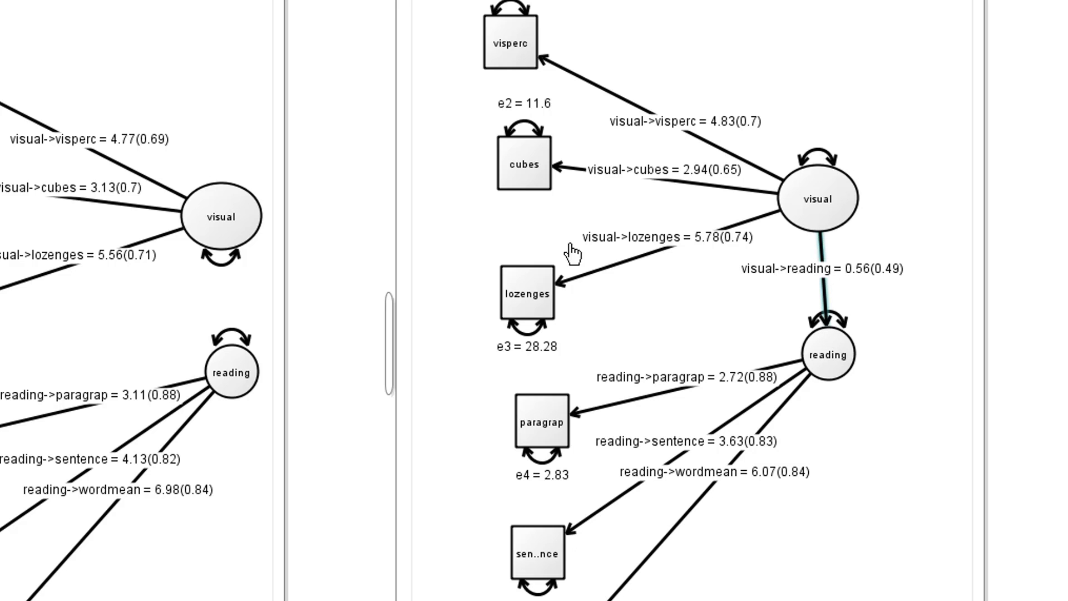
Link the original model to the clone for a model comparison, and inspect the comparison link.
{"action": "right_click", "coordinate": [246, 301]}
{"action": "left_click", "coordinate": [221, 295]}
{"action": "left_click_drag", "start_coordinate": [222, 291], "coordinate": [426, 237]}
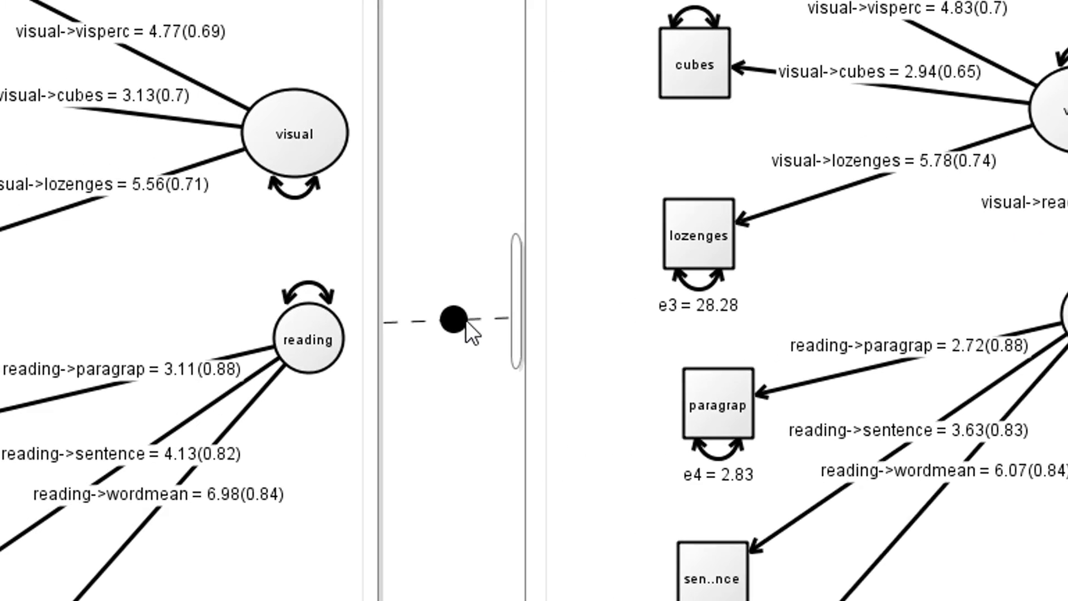
{"action": "mouse_move", "coordinate": [507, 310]}
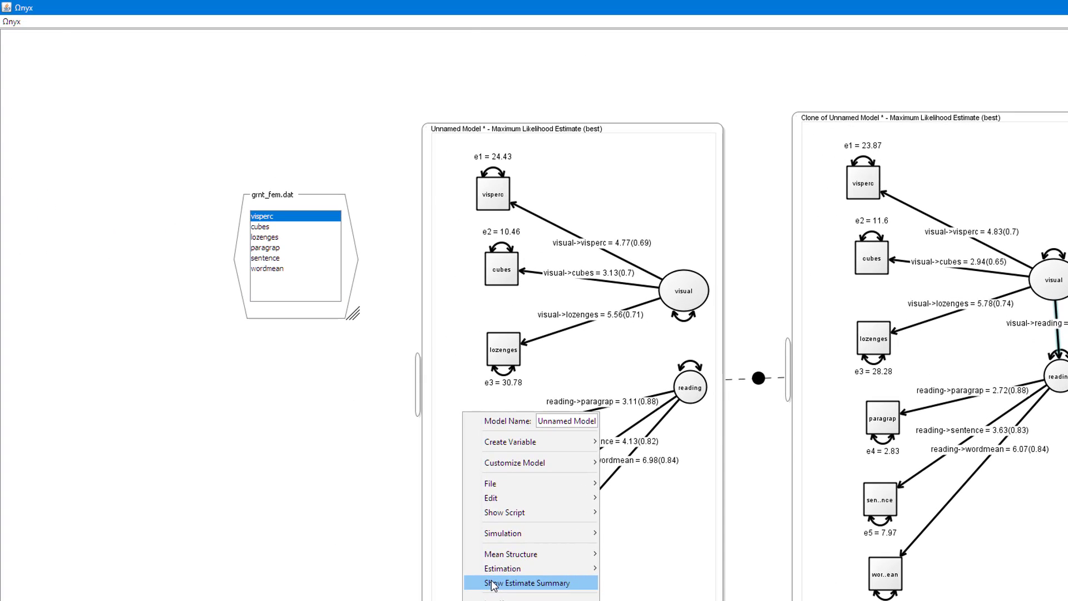
Open the estimate summaries of the original and cloned models, side by side and enlarged, to compare their fit statistics.
{"action": "left_click", "coordinate": [276, 518]}
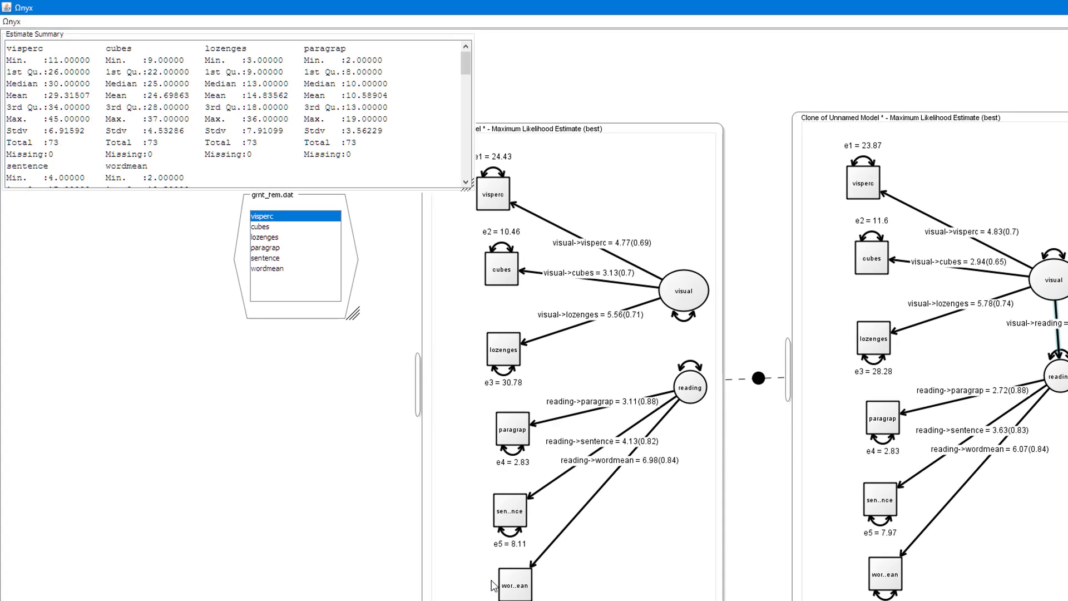
{"action": "right_click", "coordinate": [839, 388]}
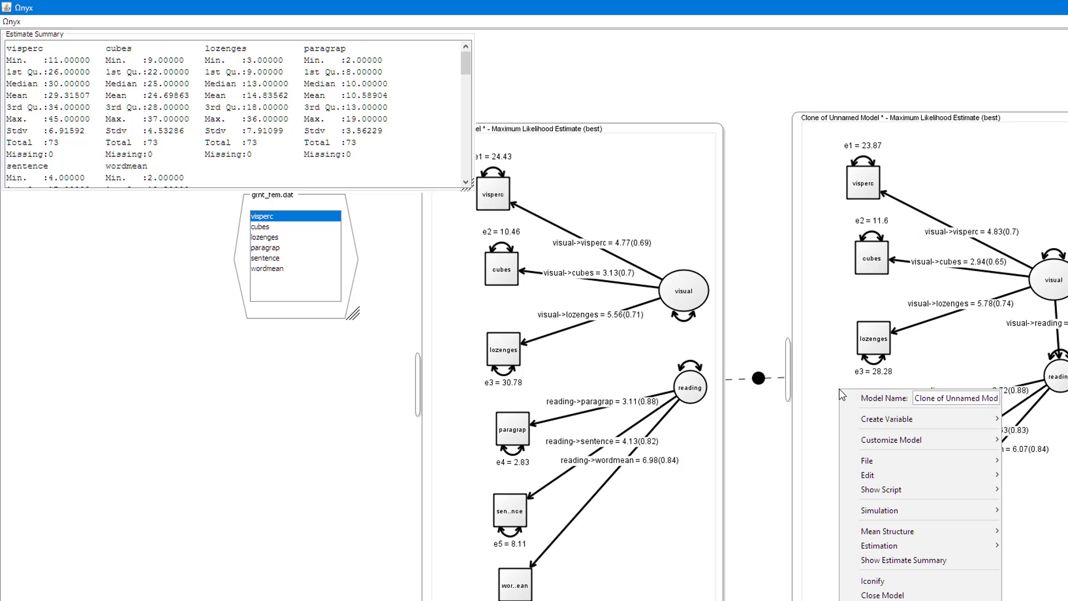
{"action": "left_click", "coordinate": [864, 561]}
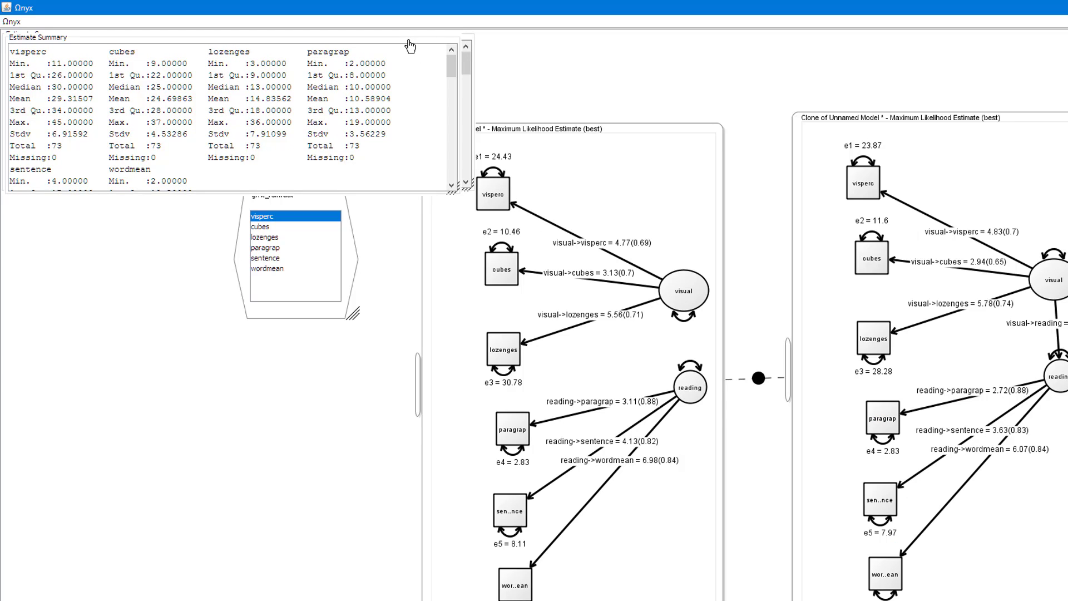
{"action": "mouse_move", "coordinate": [413, 46]}
{"action": "left_mouse_down"}
{"action": "mouse_move", "coordinate": [489, 241]}
{"action": "mouse_move", "coordinate": [527, 407]}
{"action": "mouse_move", "coordinate": [608, 489]}
{"action": "mouse_move", "coordinate": [946, 501]}
{"action": "mouse_move", "coordinate": [1029, 412]}
{"action": "mouse_move", "coordinate": [1067, 210]}
{"action": "mouse_move", "coordinate": [1067, 269]}
{"action": "left_mouse_up"}
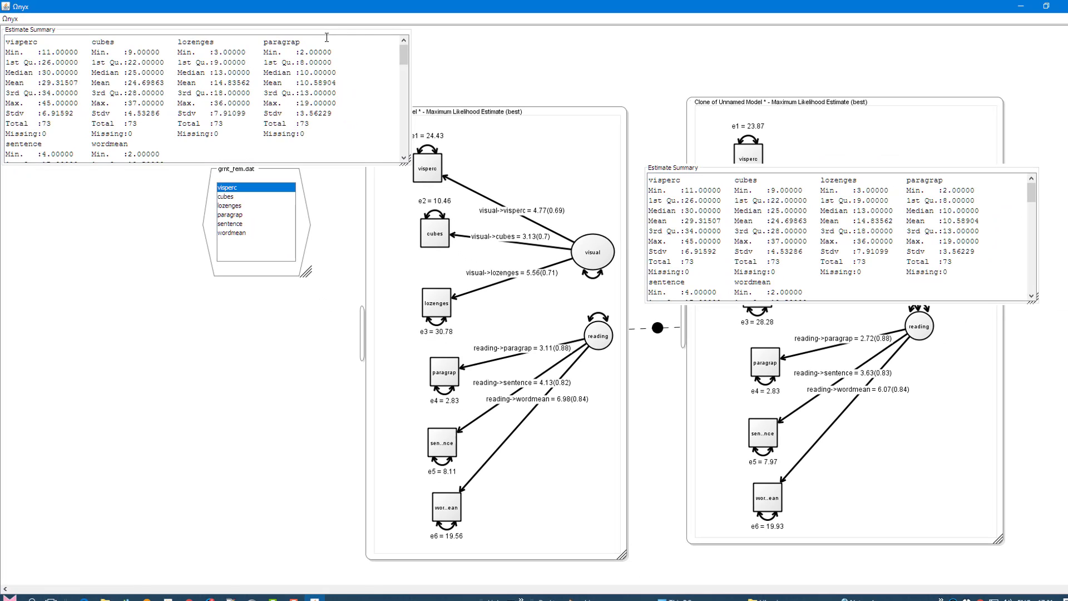
{"action": "left_click_drag", "start_coordinate": [335, 52], "coordinate": [545, 187]}
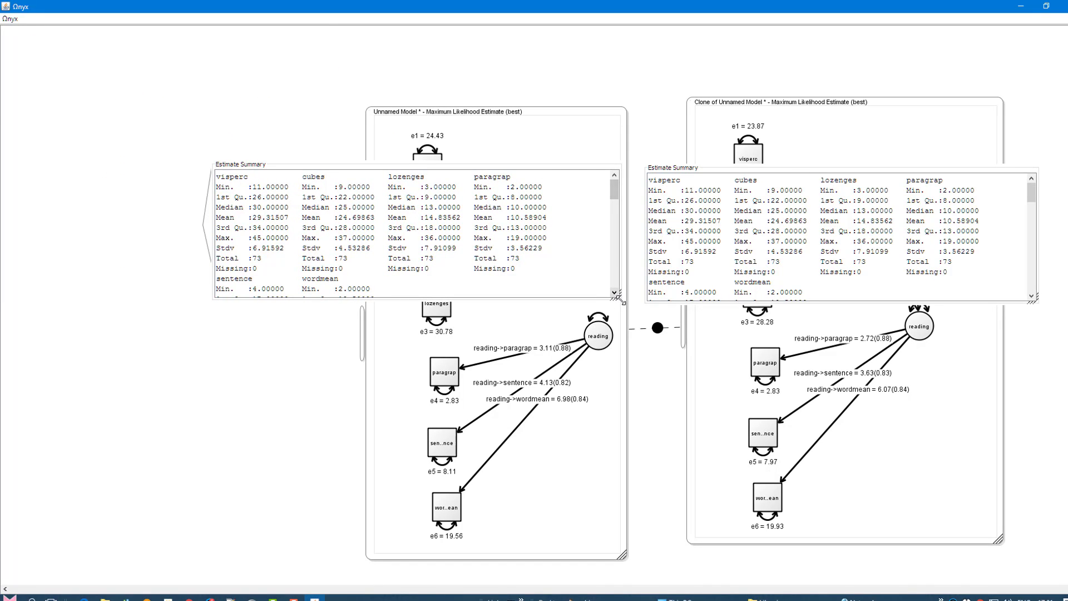
{"action": "left_click_drag", "start_coordinate": [621, 301], "coordinate": [628, 564]}
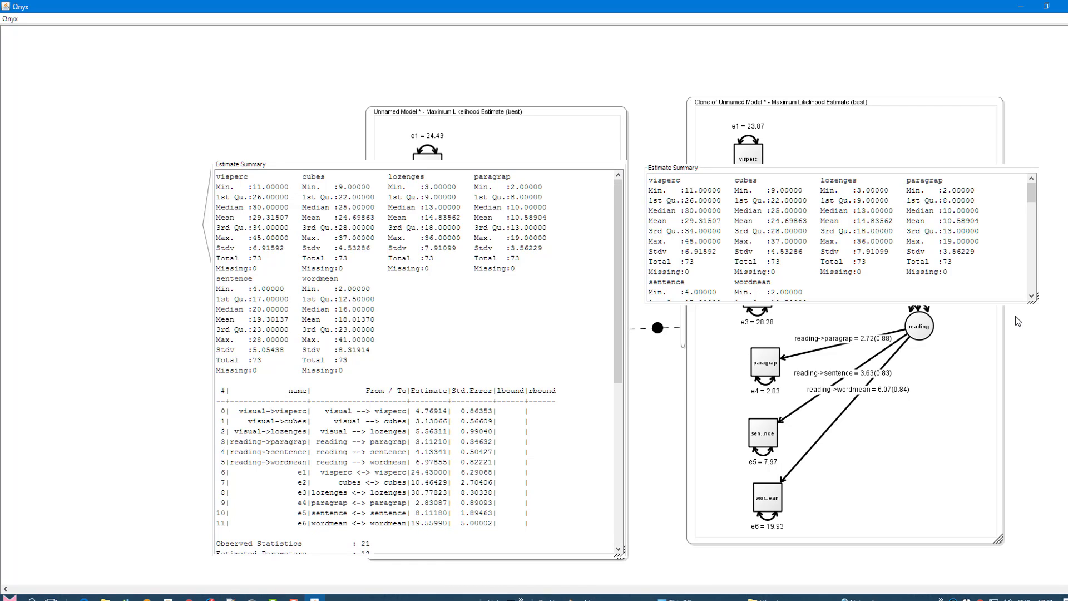
{"action": "left_click_drag", "start_coordinate": [1037, 306], "coordinate": [1030, 554]}
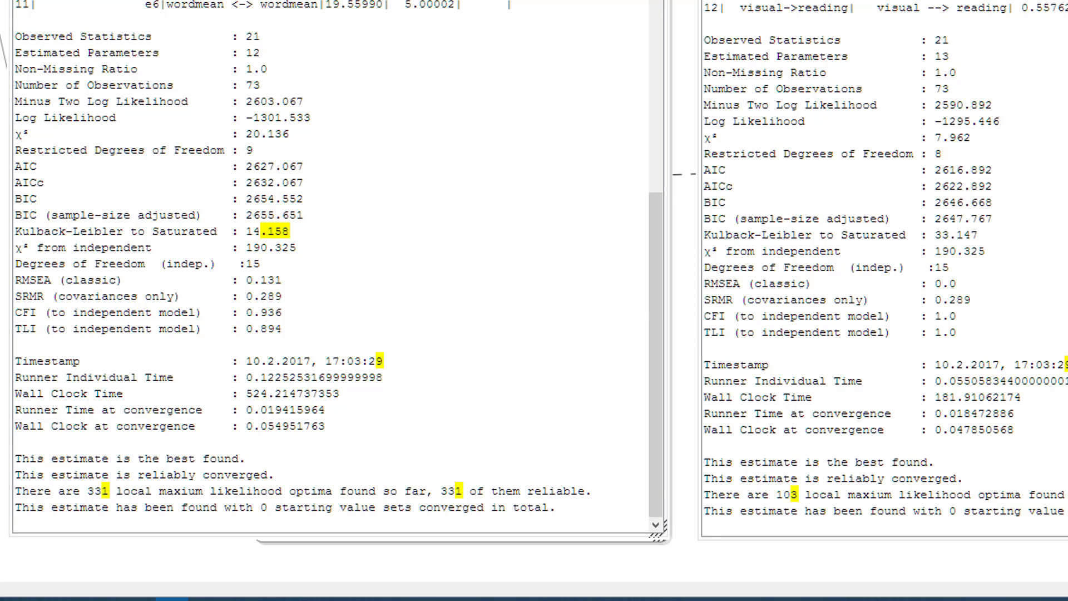
Close the estimate summaries of both the cloned and the original model.
{"action": "right_click", "coordinate": [1024, 476]}
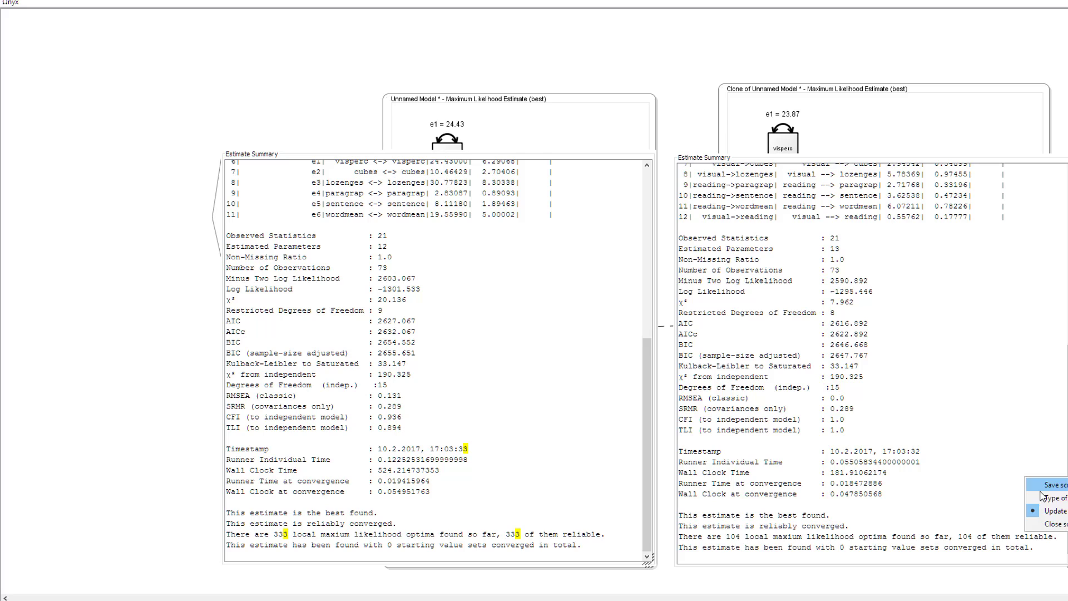
{"action": "left_click", "coordinate": [1051, 524]}
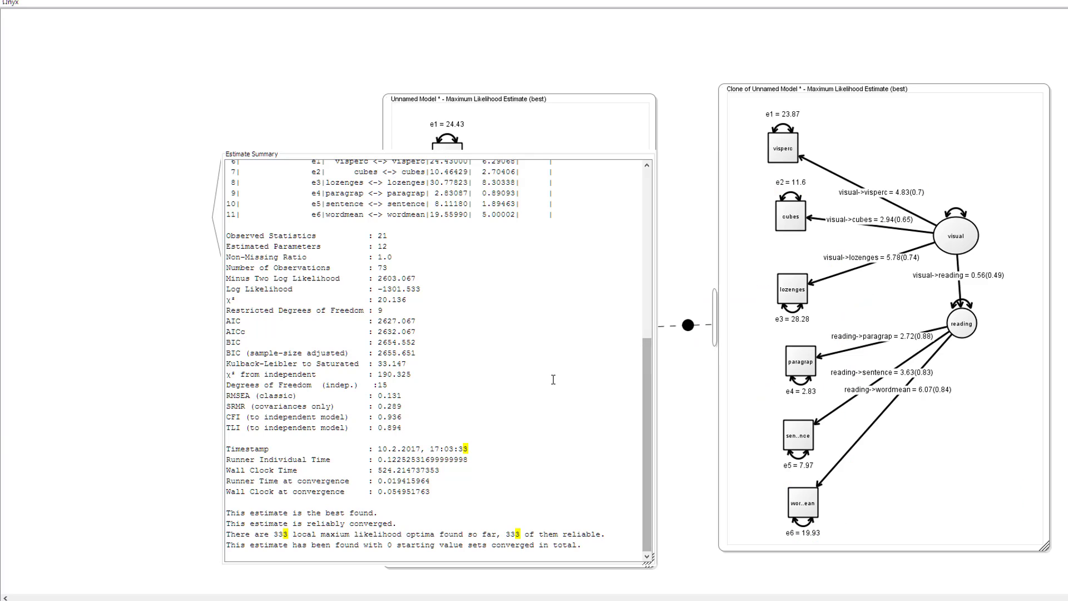
{"action": "right_click", "coordinate": [553, 380]}
{"action": "left_click", "coordinate": [582, 428]}
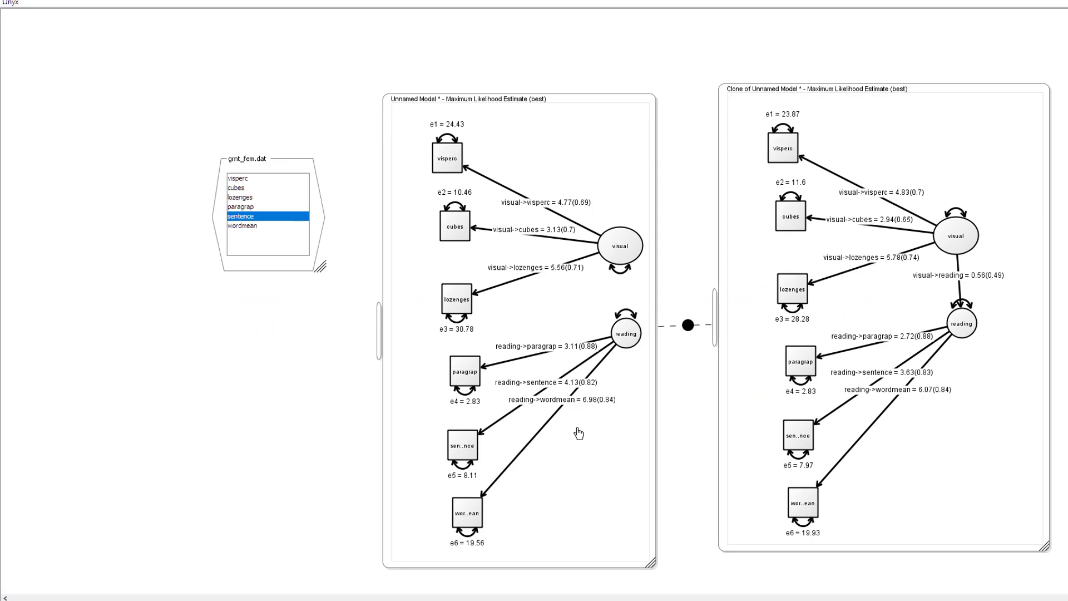